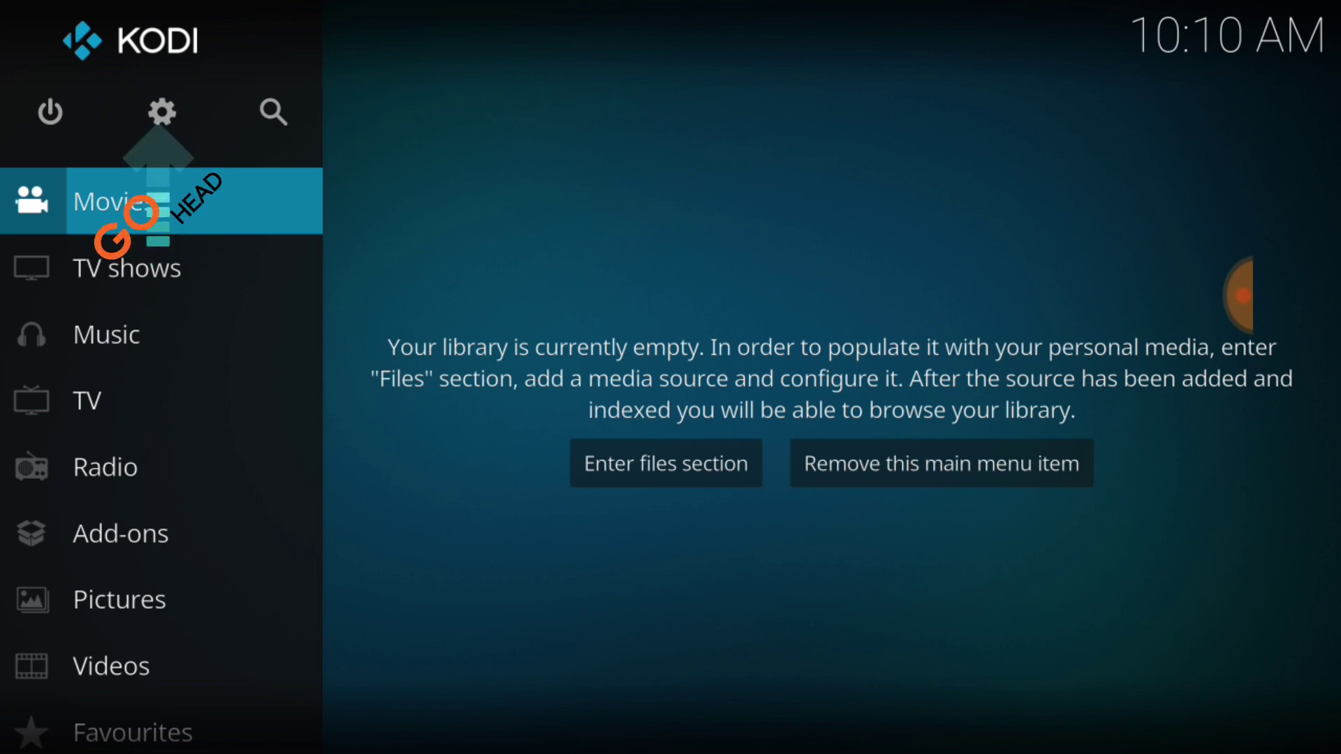
# Open the add-on category of the system settings
pyautogui.press('Up')
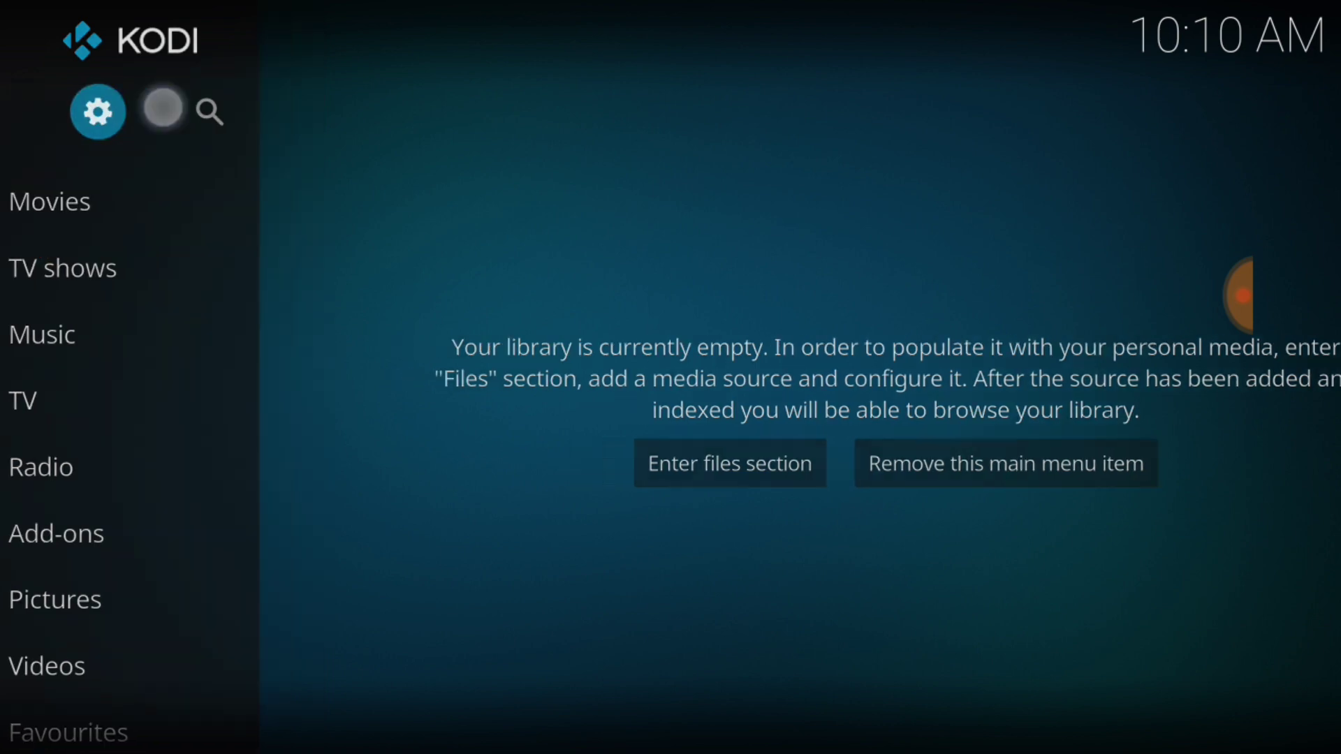
pyautogui.press('Return')
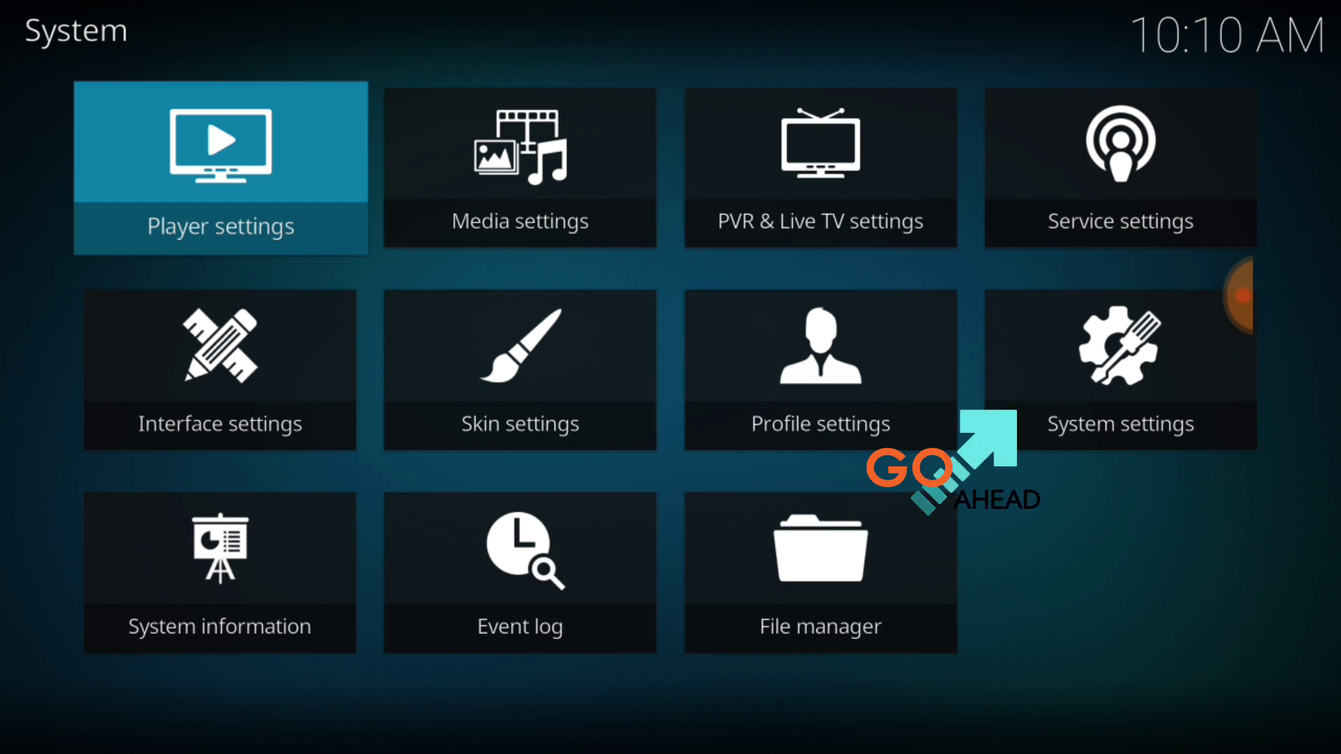
pyautogui.click(1121, 350)
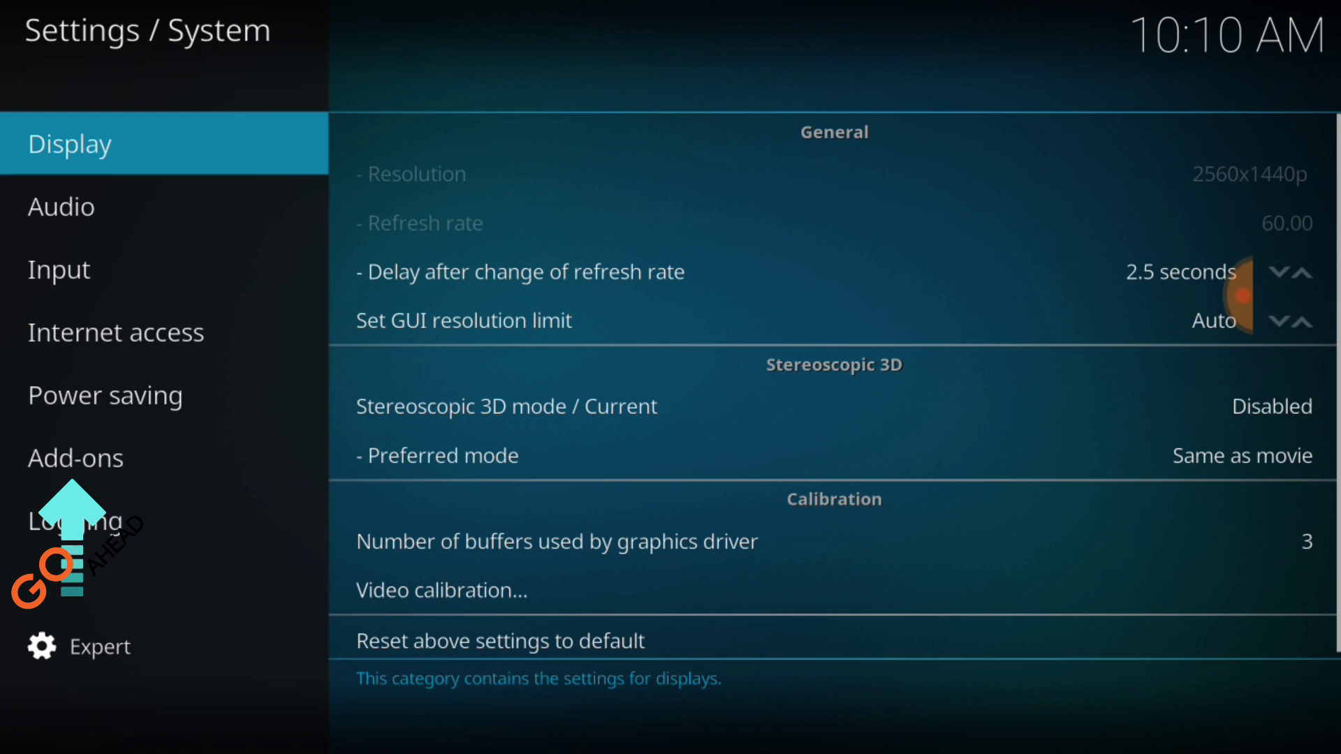
pyautogui.press('Down')
pyautogui.press('Down')
pyautogui.press('Down')
pyautogui.press('Down')
pyautogui.press('Down')
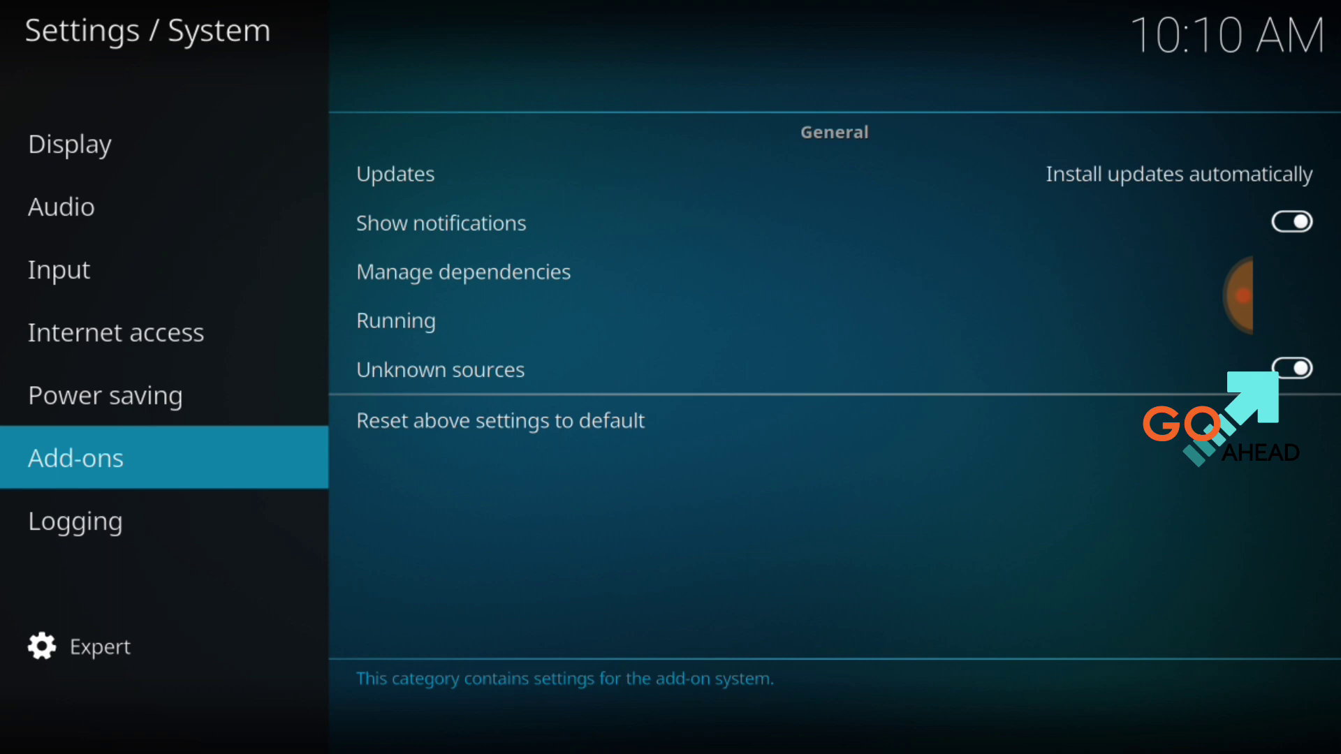
# Allow installation of add-ons from unknown sources and accept the security warning
pyautogui.click(440, 370)
pyautogui.press('Return')
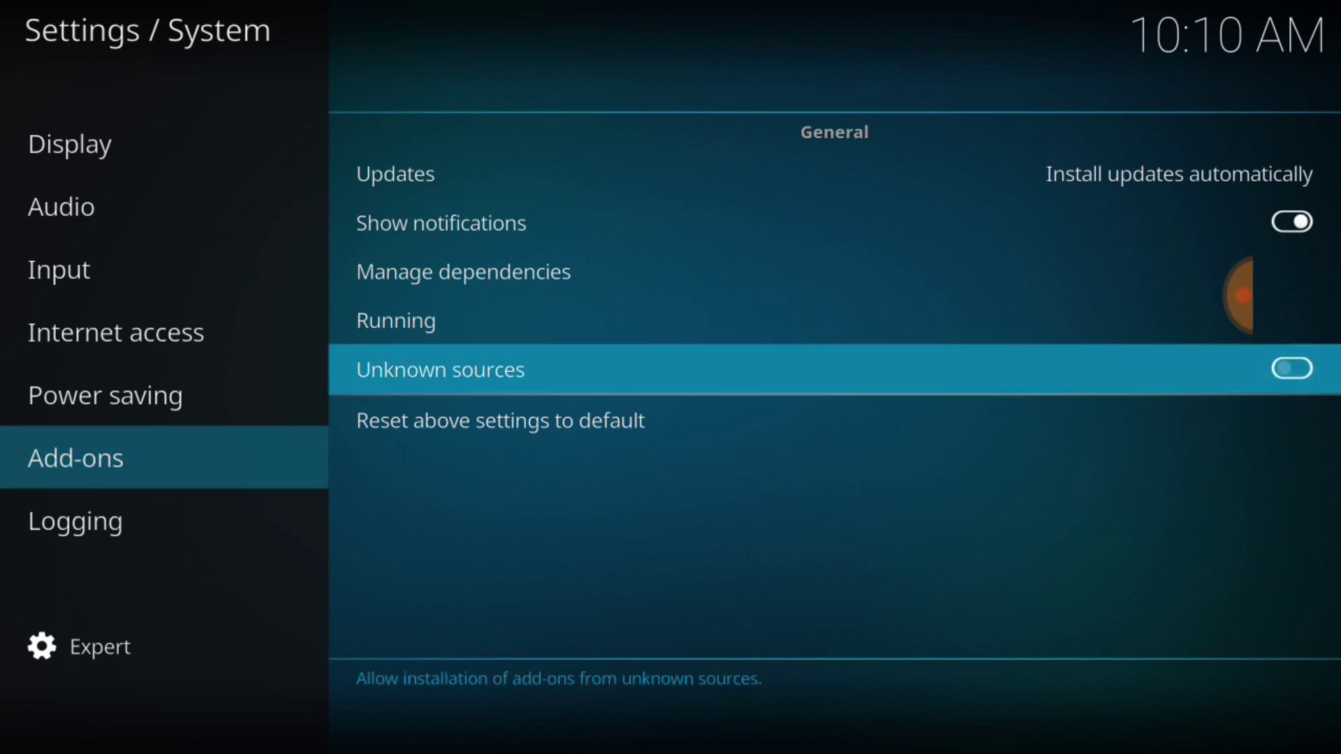
pyautogui.press('Return')
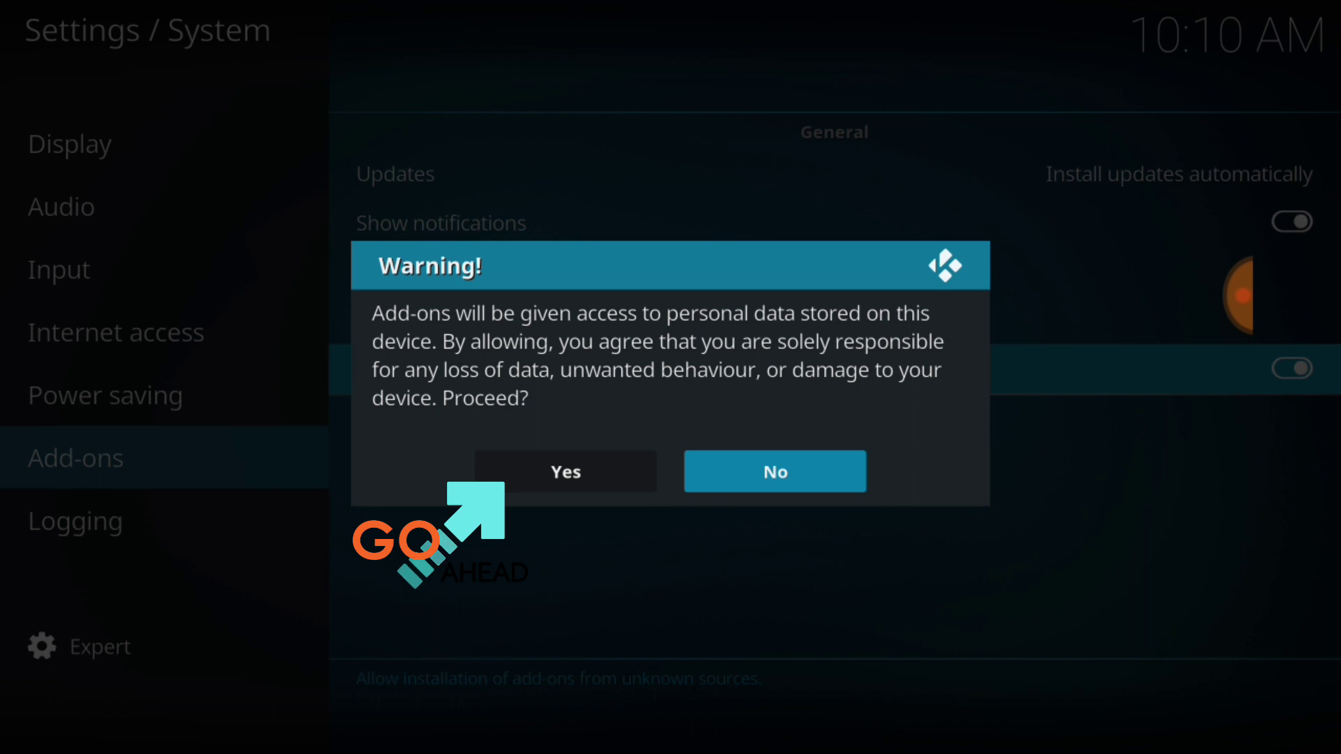
pyautogui.click(577, 465)
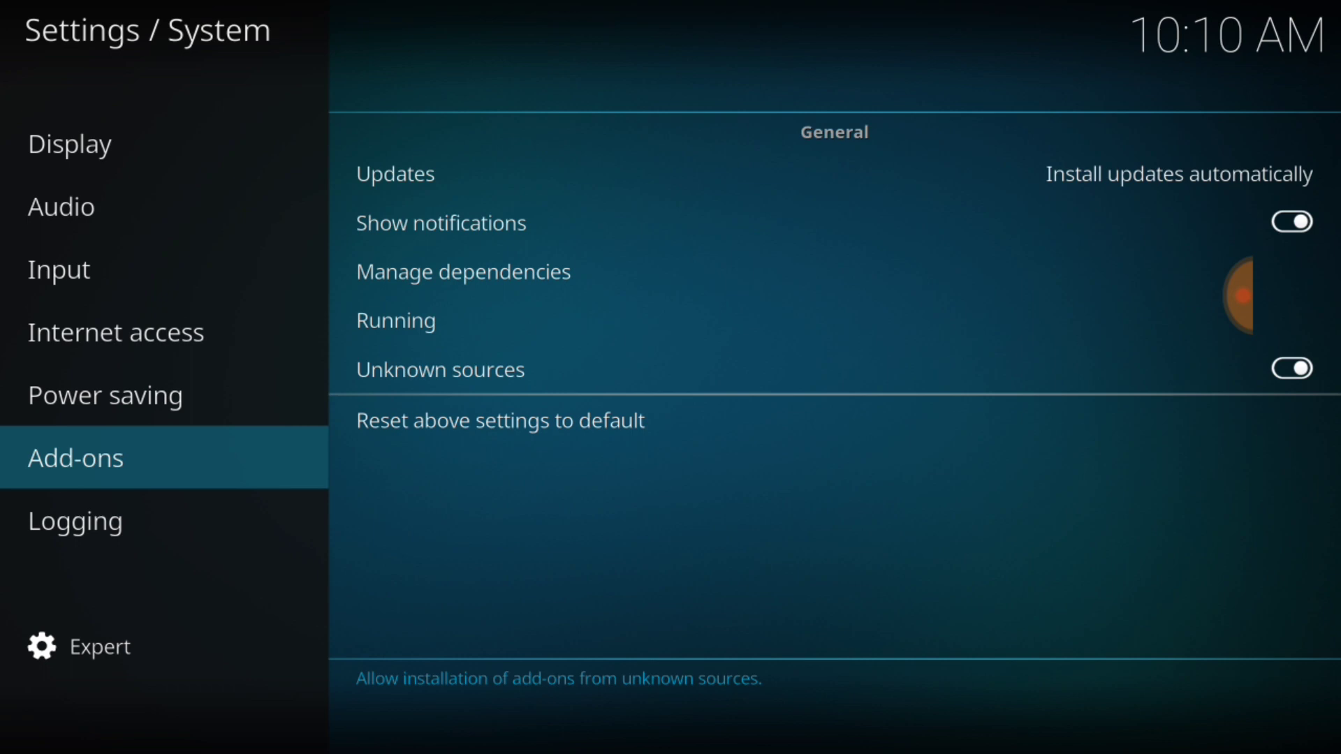
pyautogui.moveTo(1327, 576); pyautogui.dragTo(1223, 583)
pyautogui.click(1293, 590)
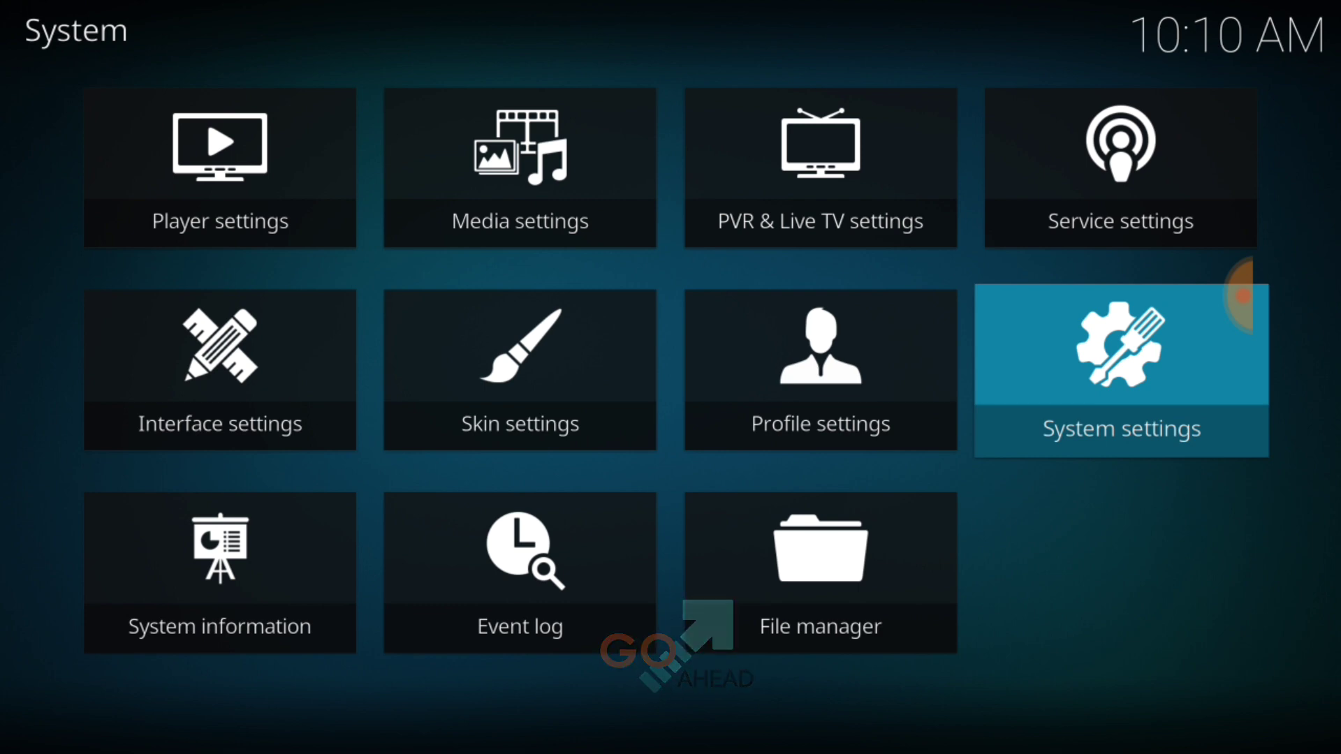
pyautogui.click(826, 575)
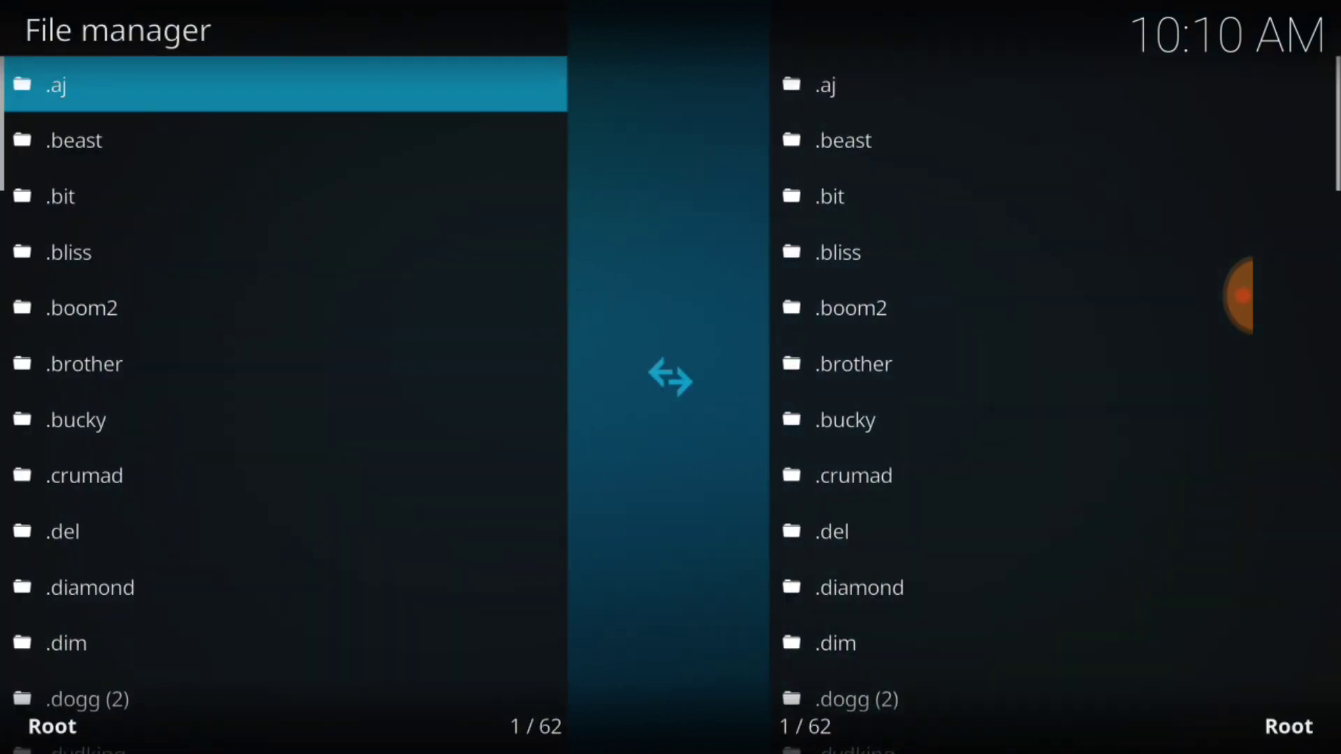
pyautogui.scroll(-20, 296, 245)
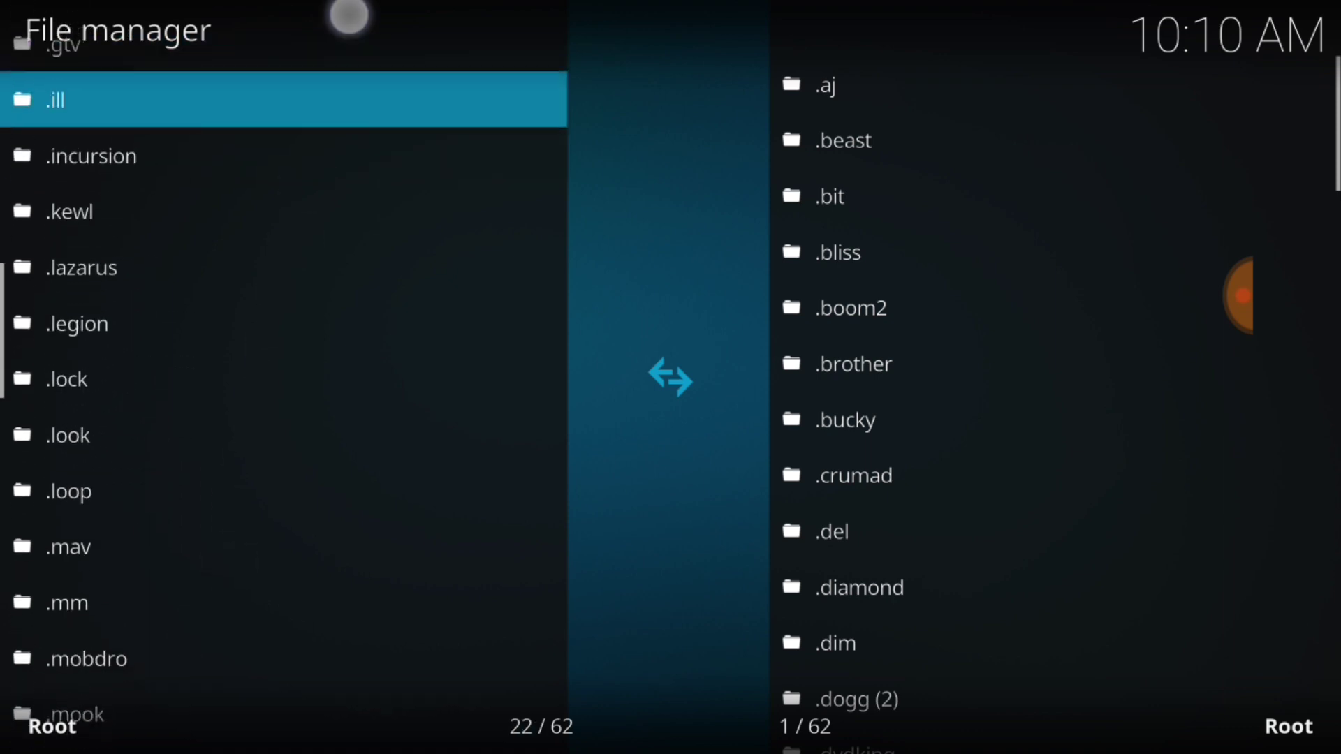
pyautogui.scroll(-20, 319, 404)
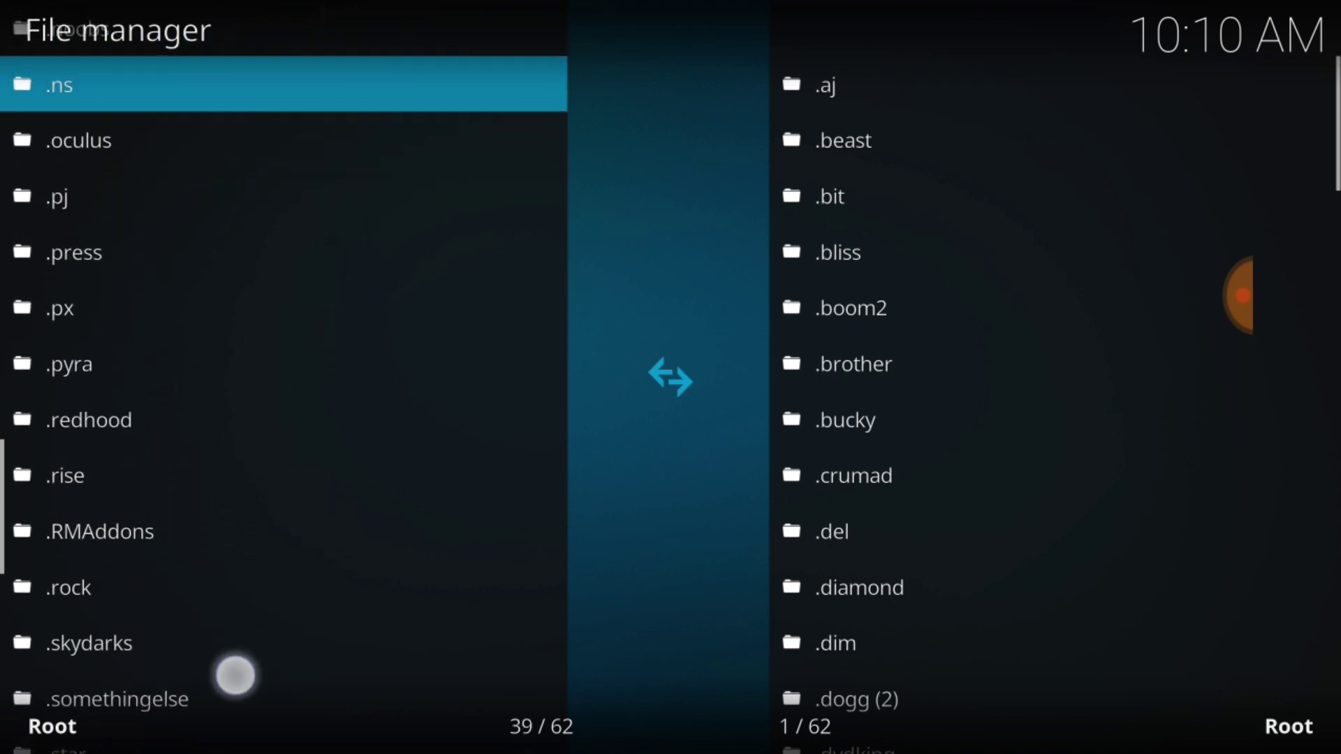
pyautogui.scroll(-8, 293, 419)
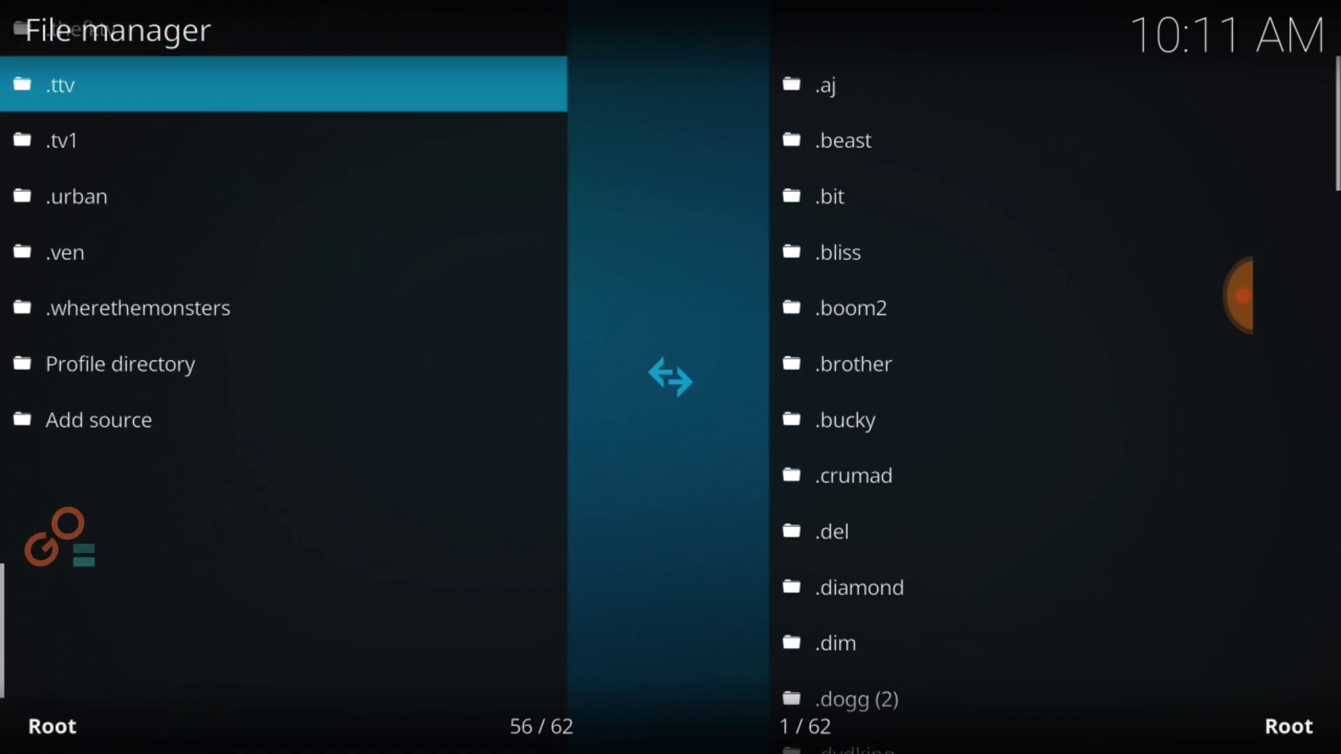
pyautogui.click(98, 420)
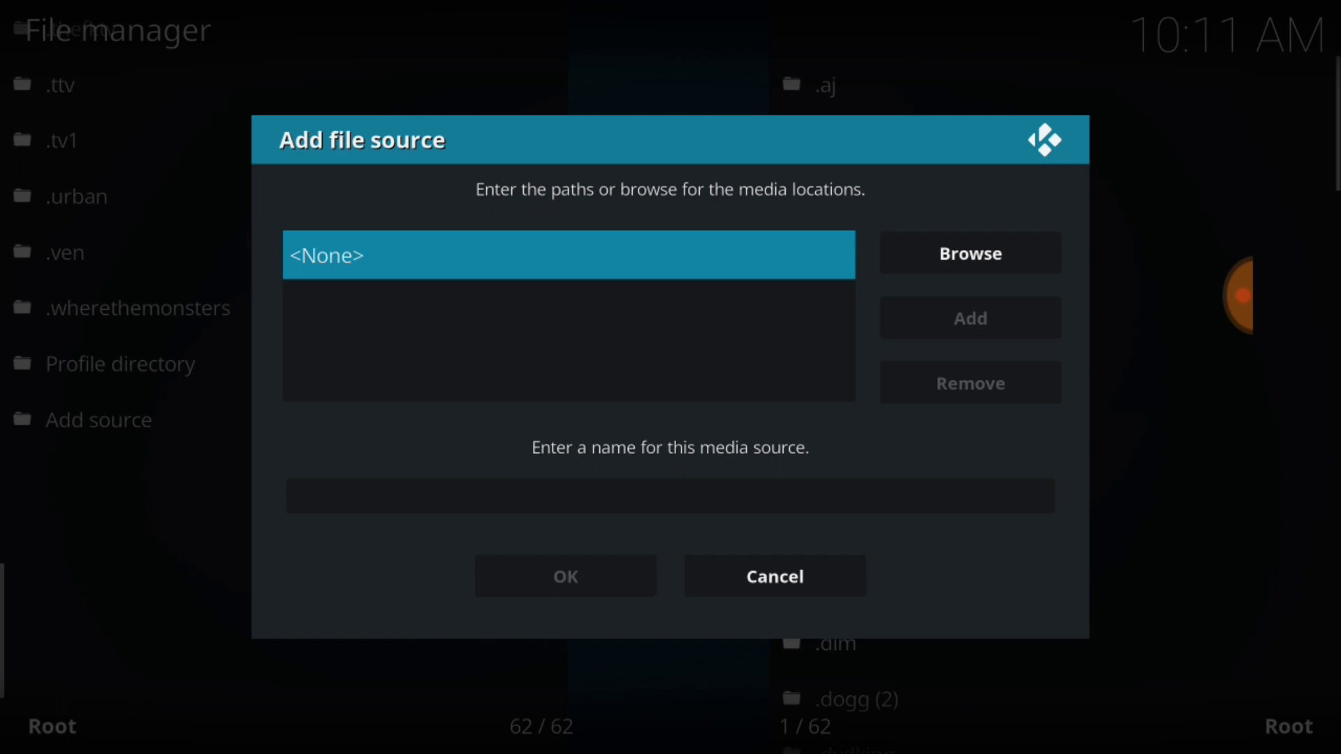
pyautogui.click(468, 235)
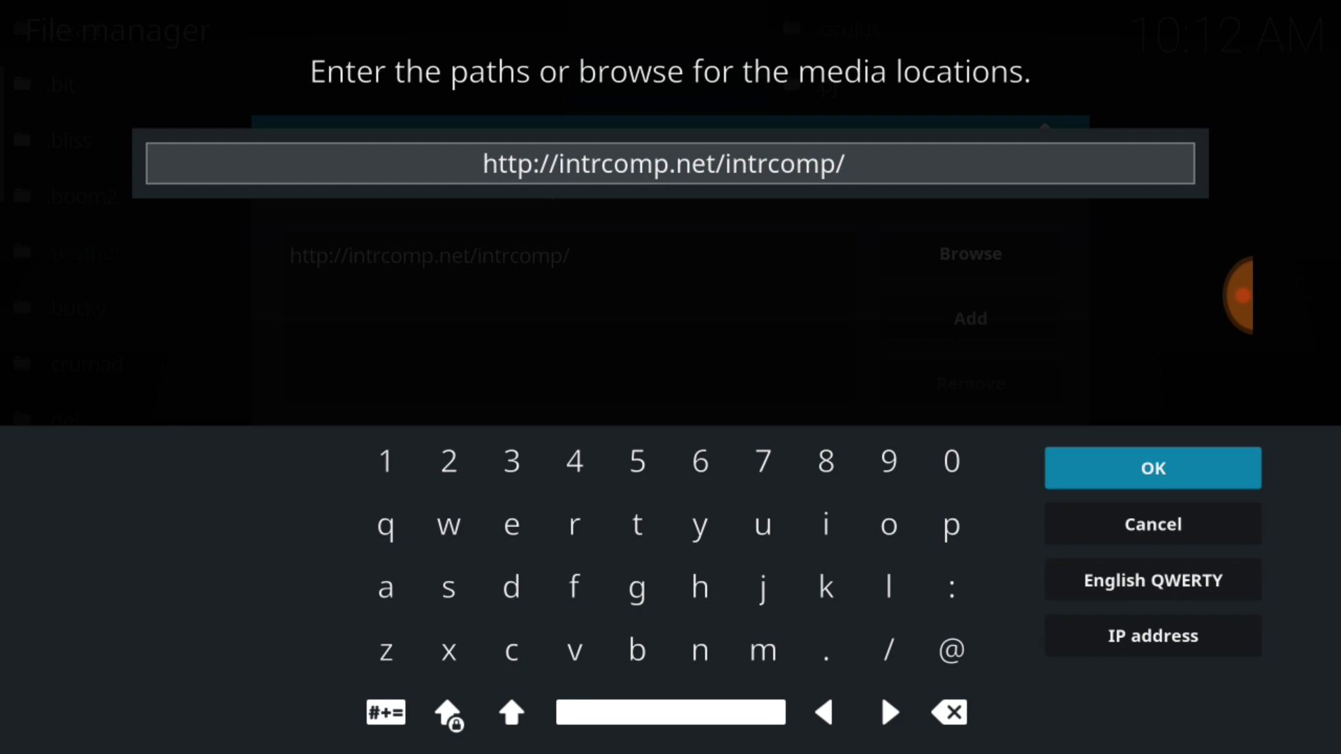
pyautogui.press('Return')
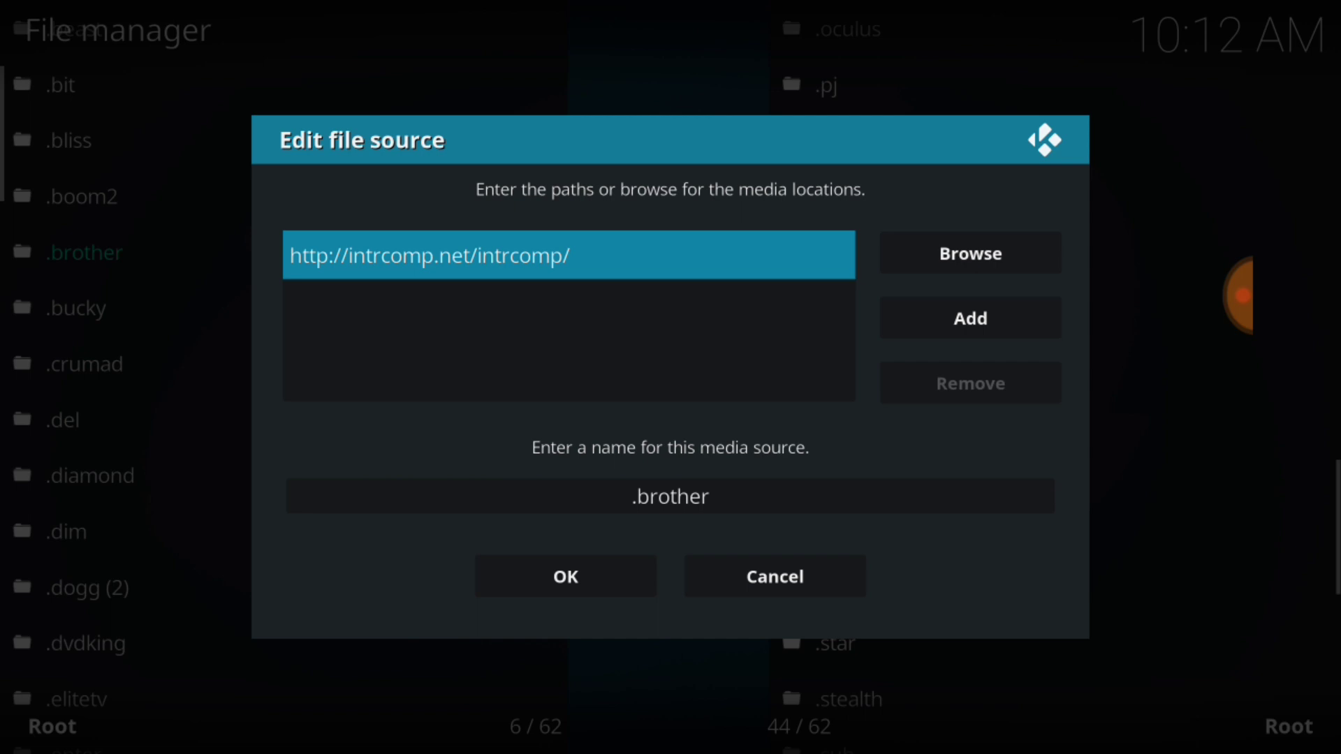
# Name the media source .brother and save it
pyautogui.press('Down')
pyautogui.press('Return')
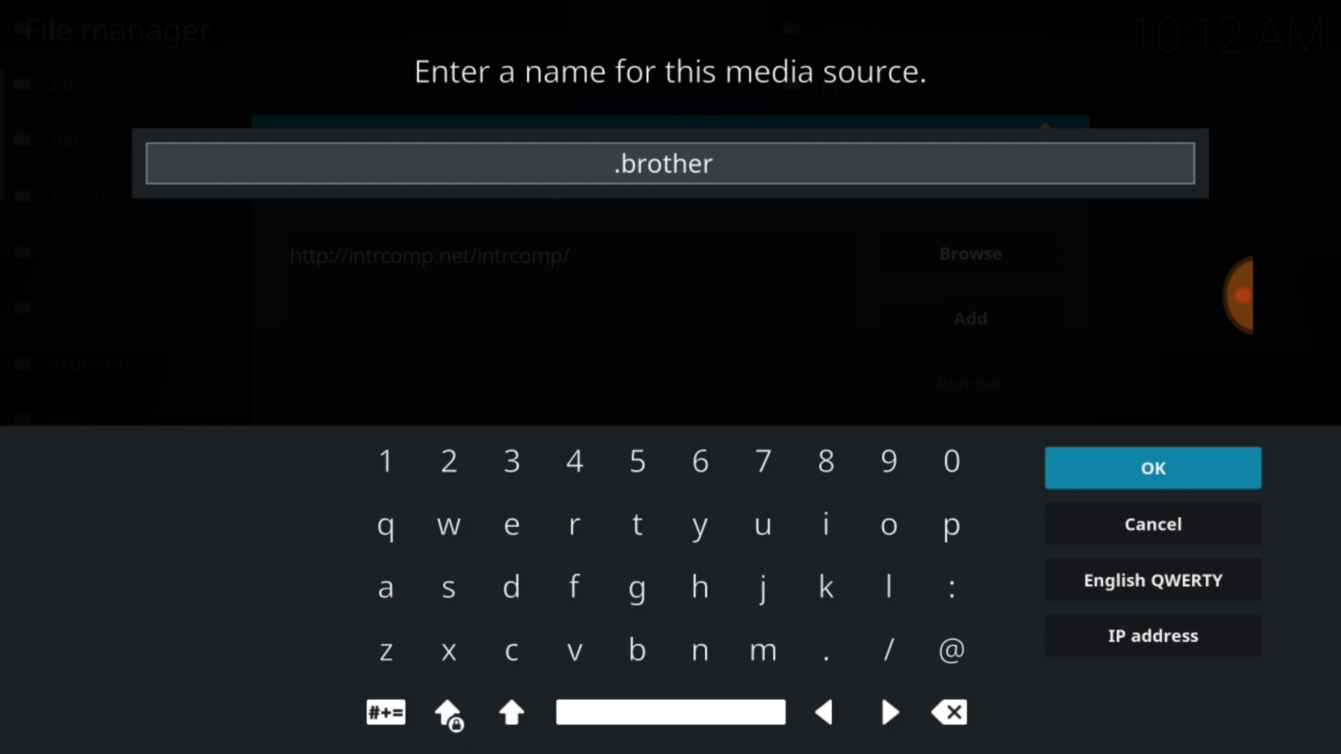
pyautogui.click(1170, 458)
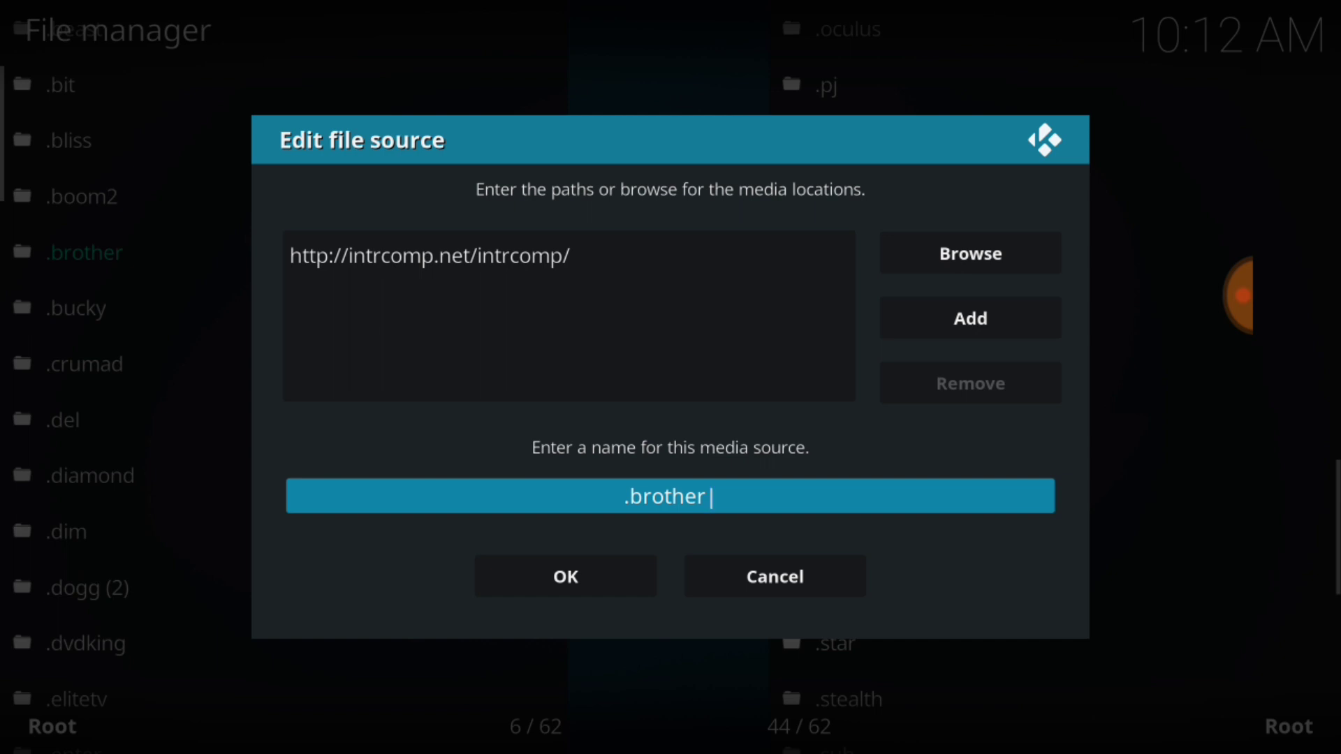
pyautogui.click(566, 576)
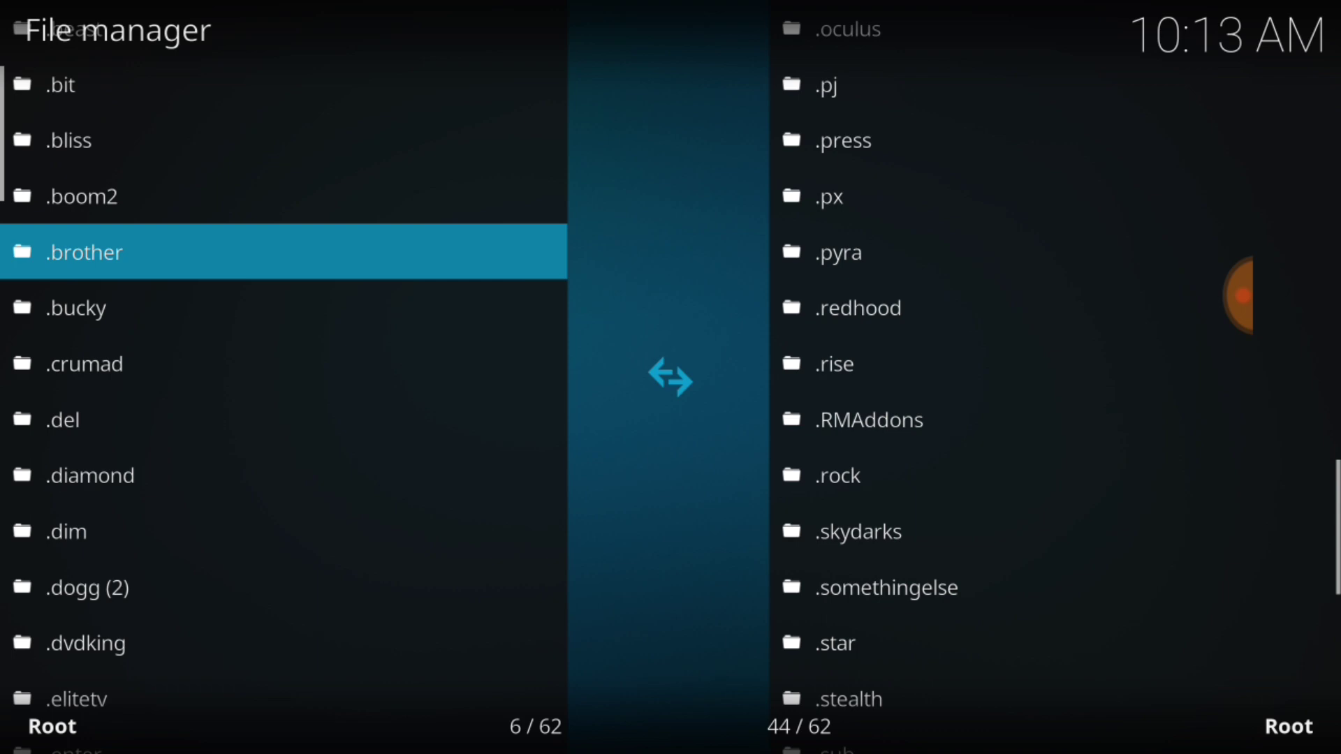
# Install the add-on package repository.intrcomp-2.6.zip from the .brother source
pyautogui.moveTo(1330, 590); pyautogui.dragTo(1258, 590)
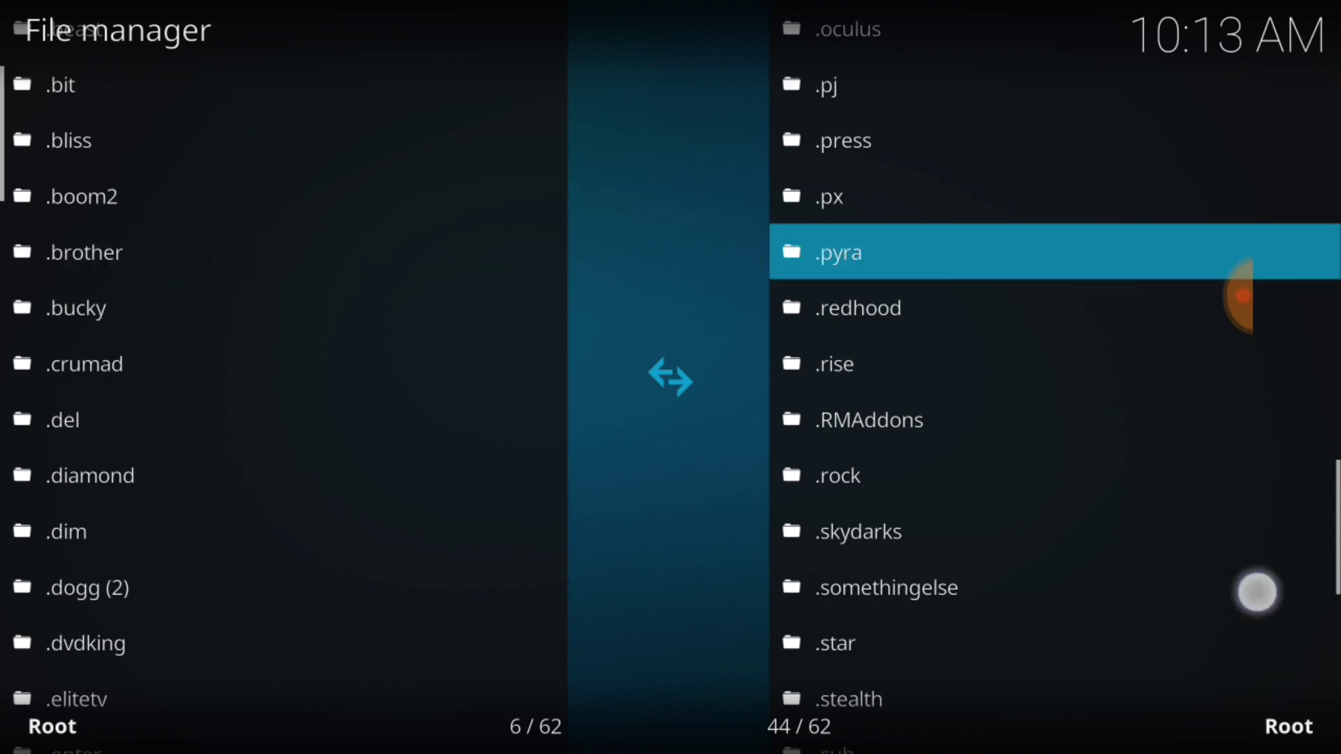
pyautogui.click(1297, 590)
pyautogui.click(1297, 591)
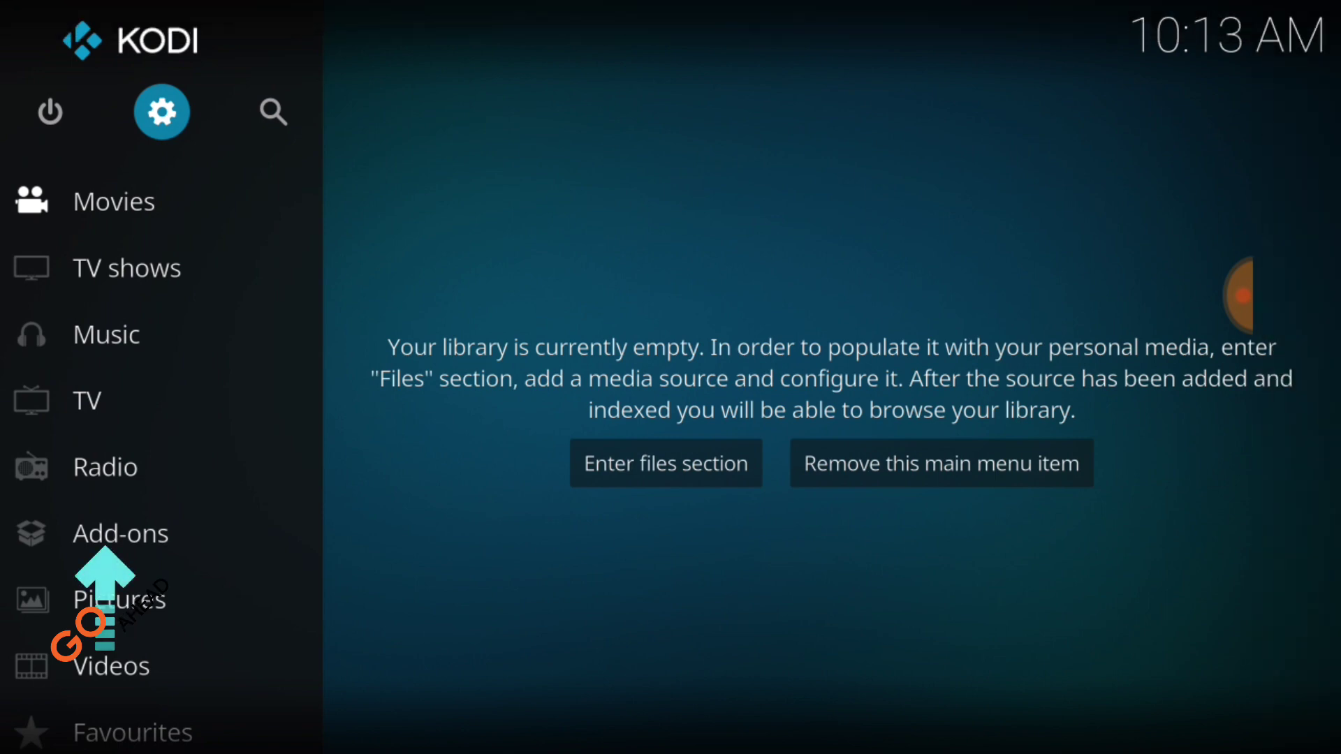
pyautogui.press('Return')
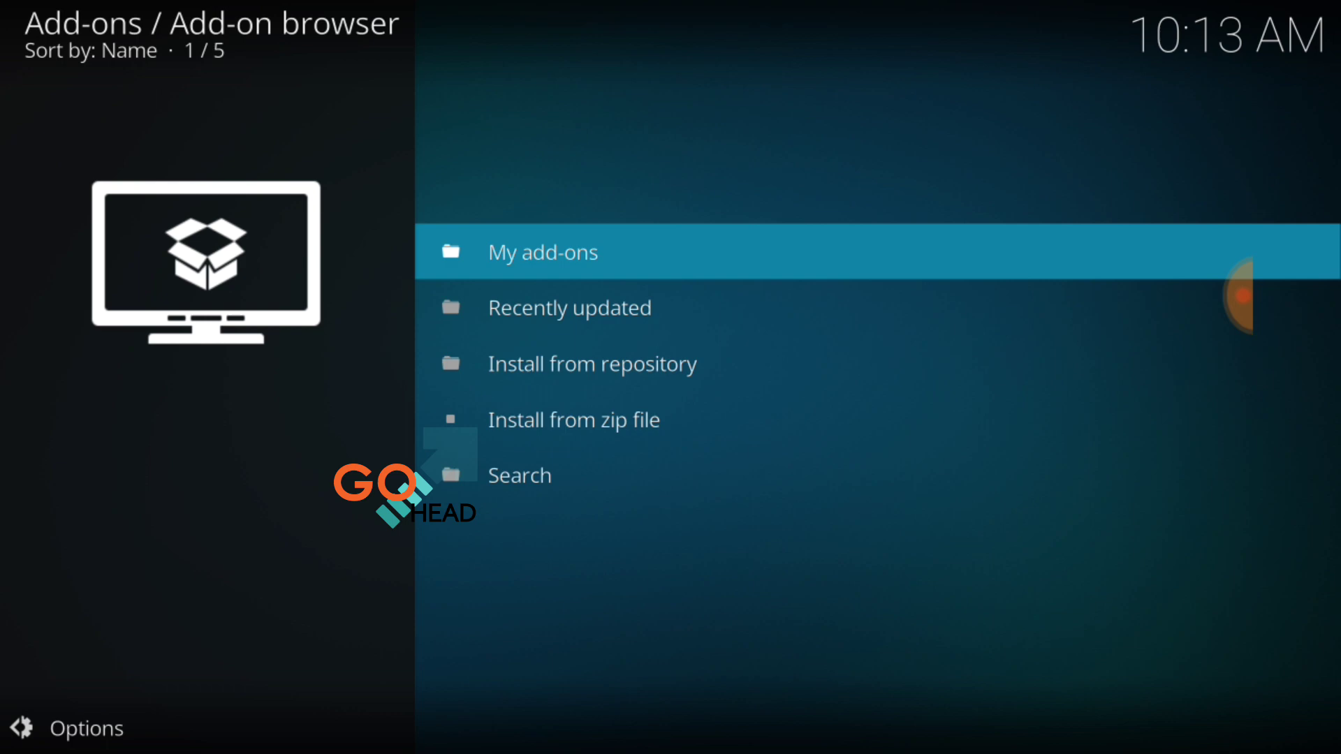
pyautogui.click(599, 419)
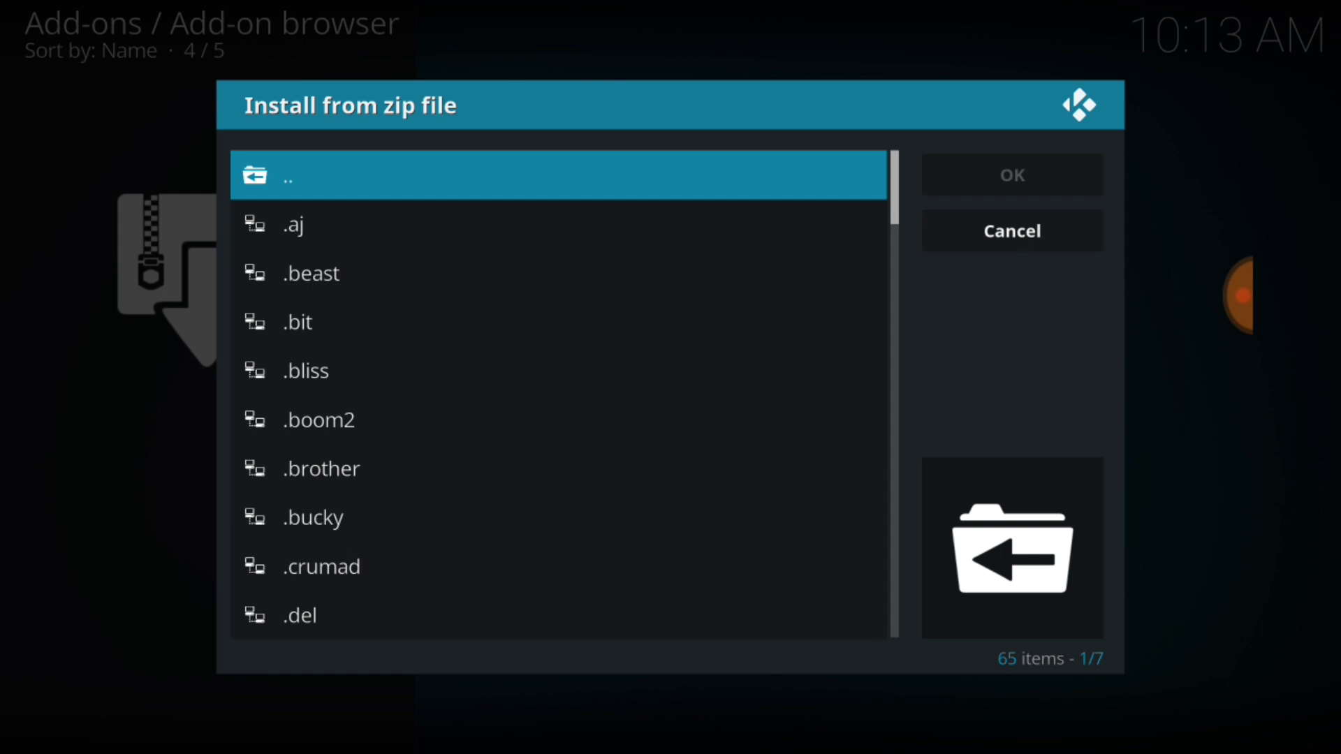
pyautogui.click(321, 469)
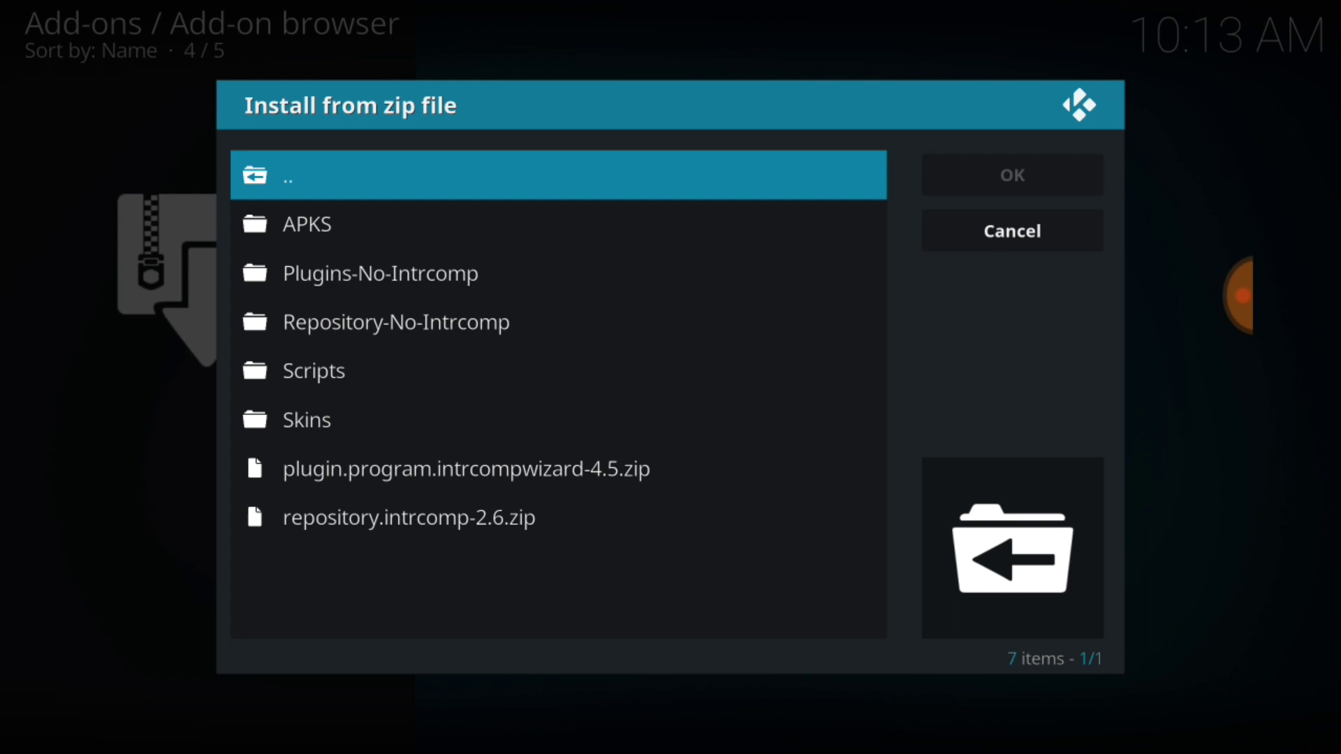
pyautogui.click(443, 515)
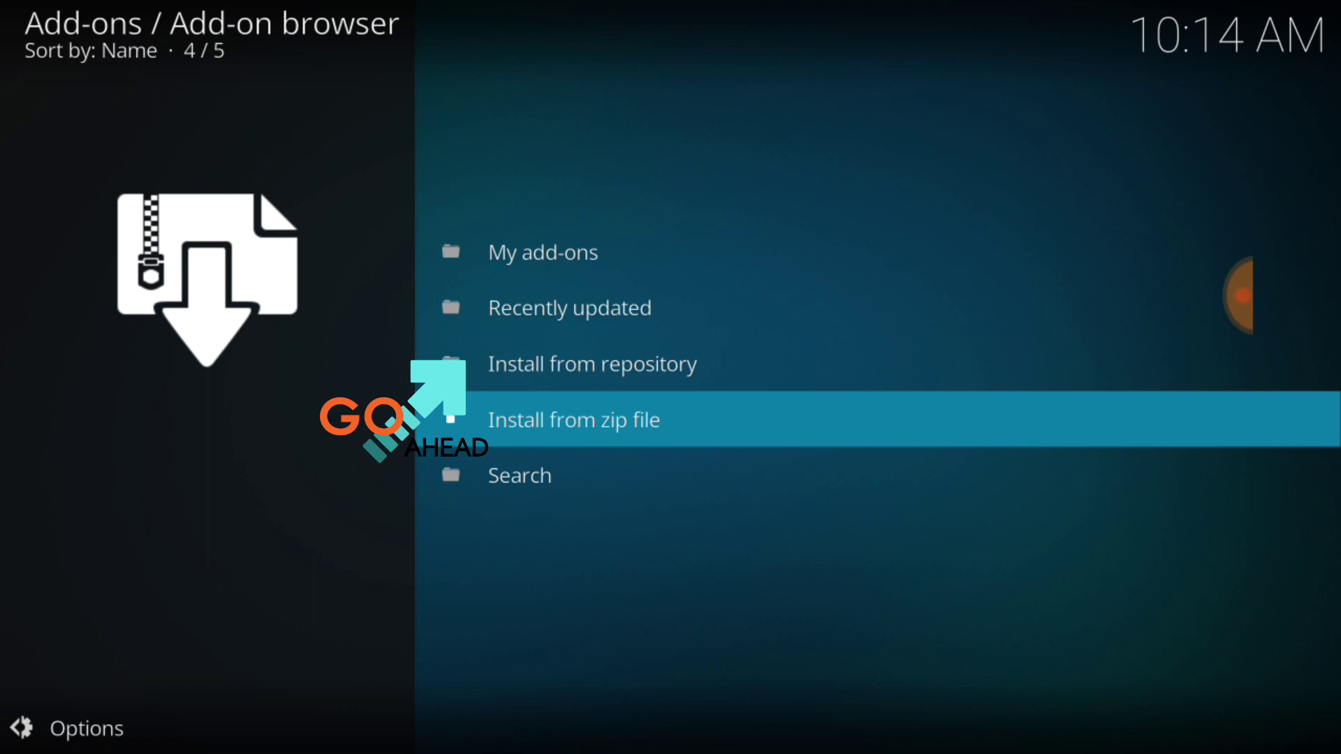
# Install the Brotherhood video add-on from the INTRCOMP MEDIA repository
pyautogui.click(677, 363)
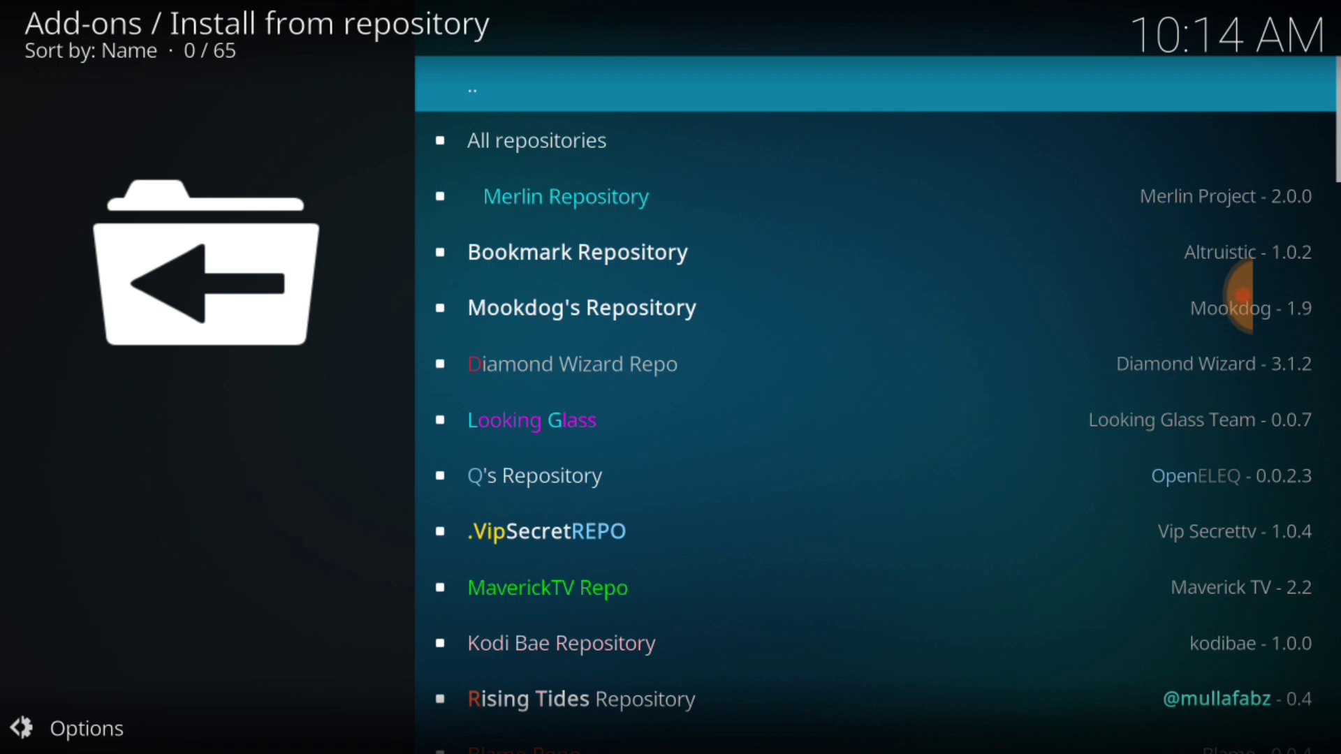
pyautogui.moveTo(727, 584); pyautogui.dragTo(851, 219)
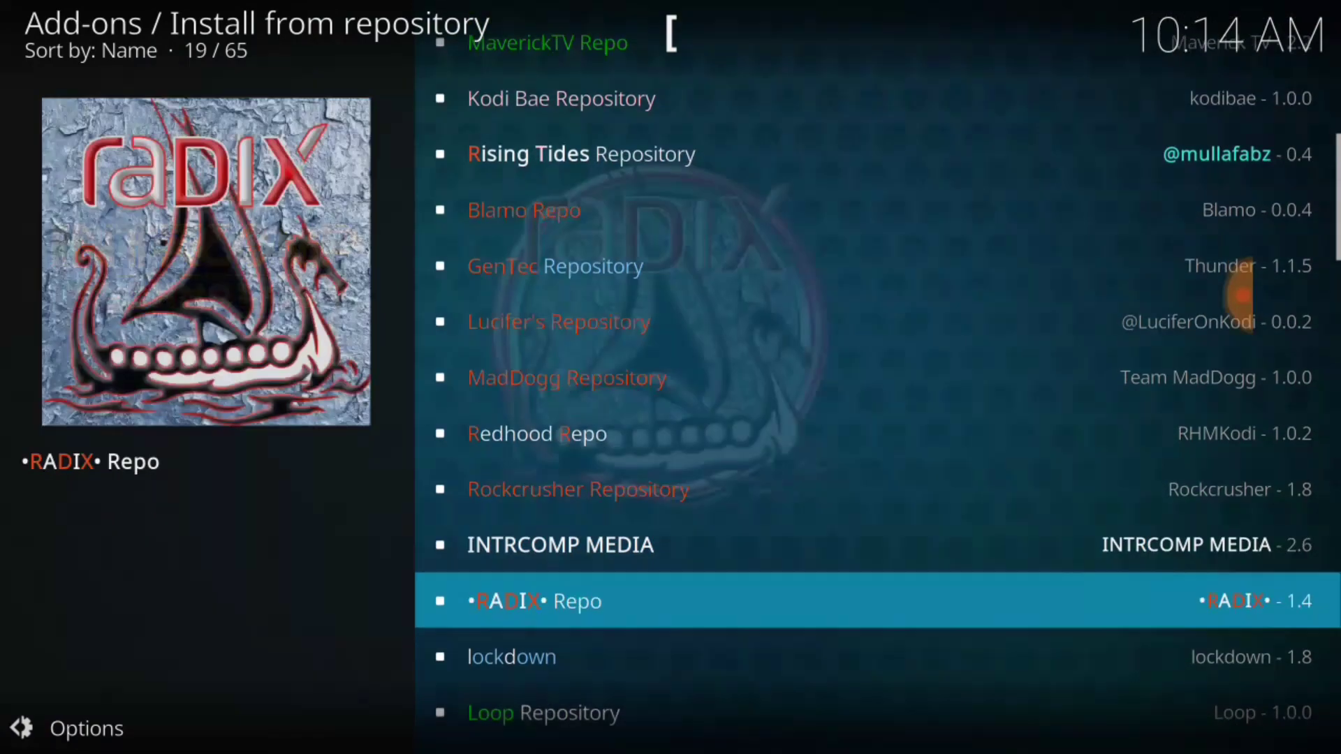
pyautogui.click(727, 521)
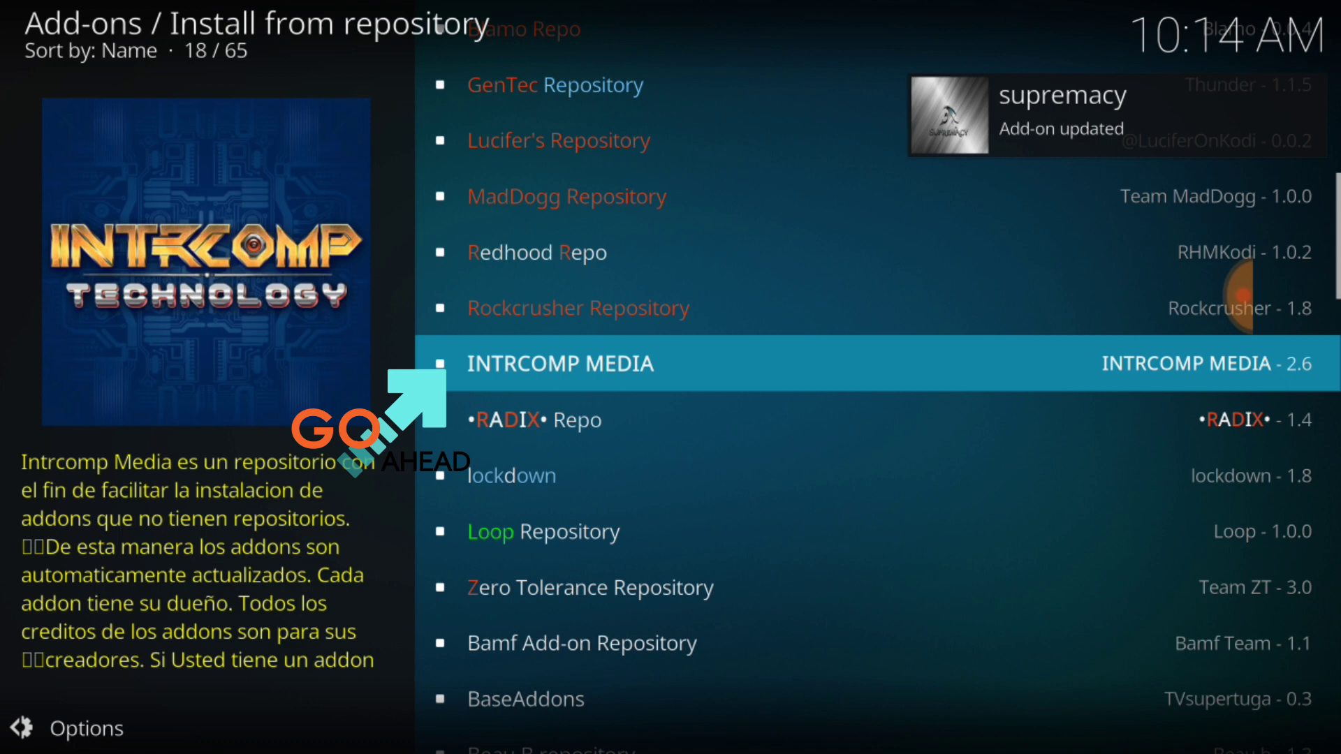
pyautogui.click(712, 363)
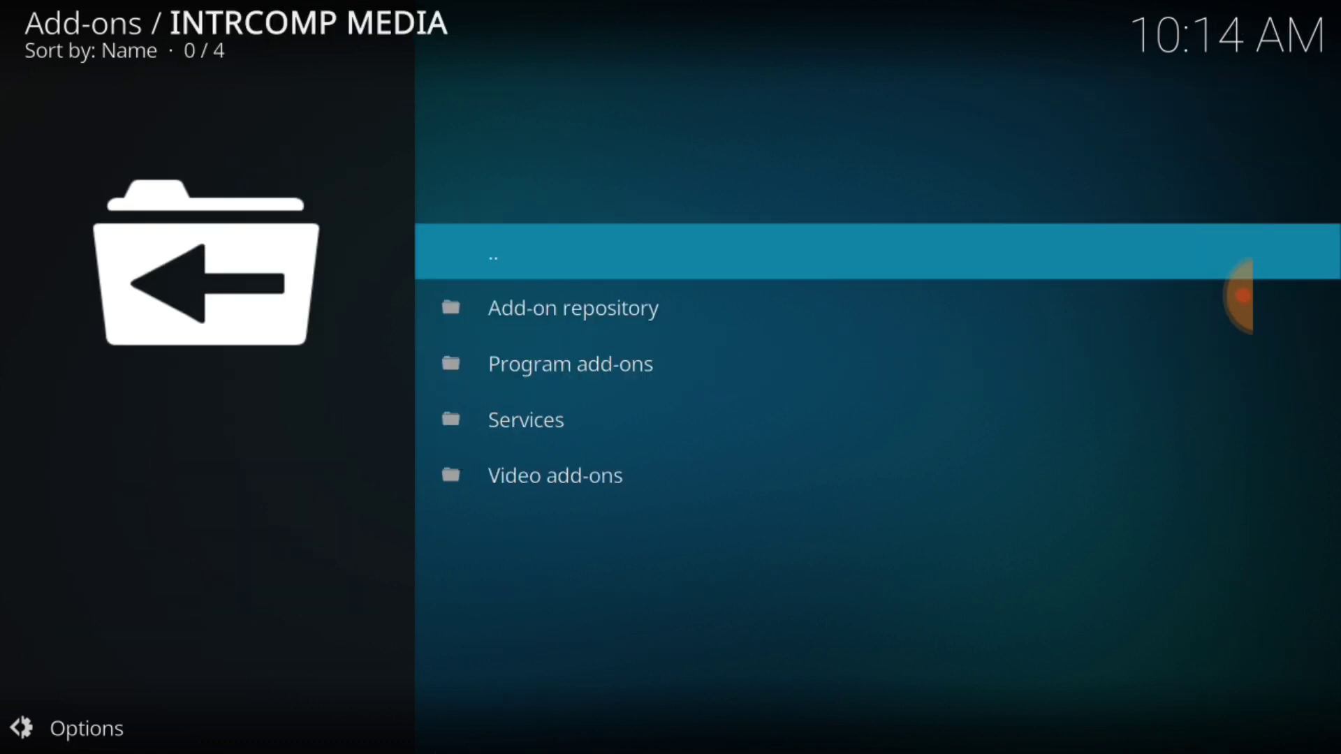
pyautogui.click(608, 469)
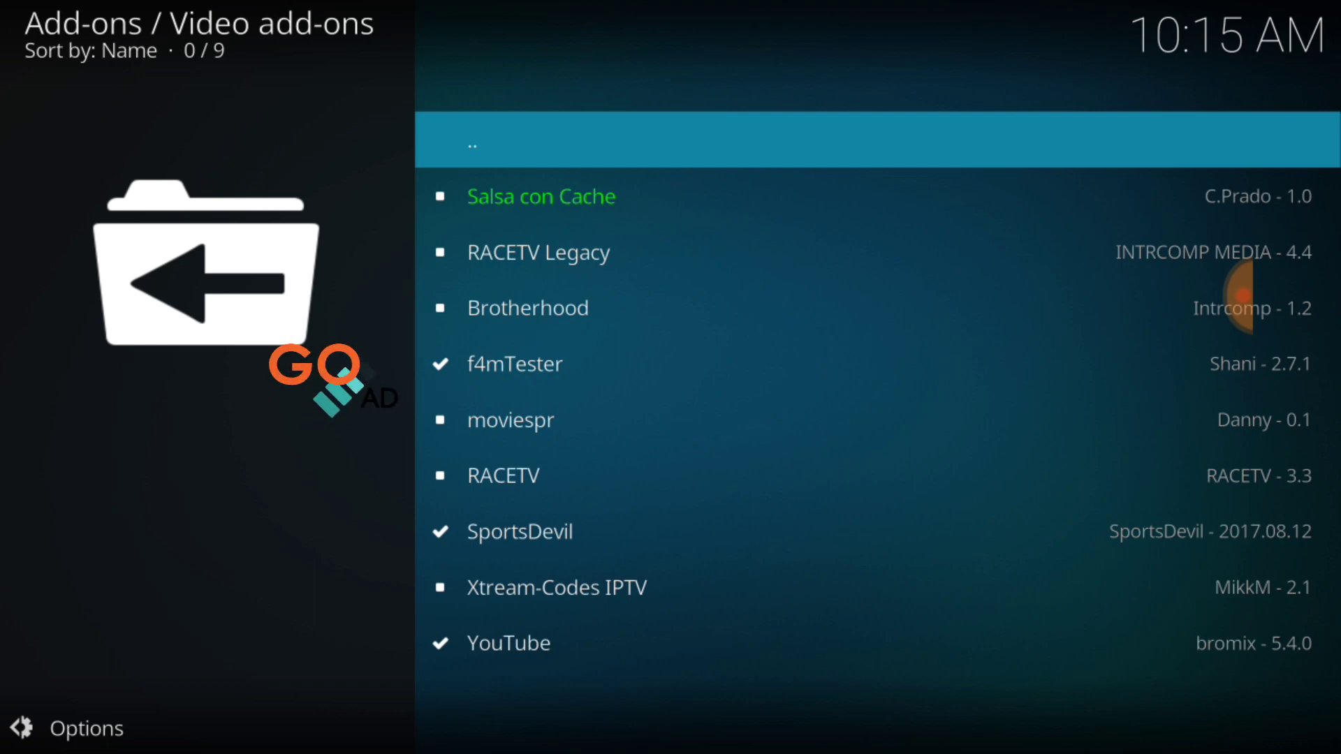
pyautogui.click(569, 307)
pyautogui.click(566, 312)
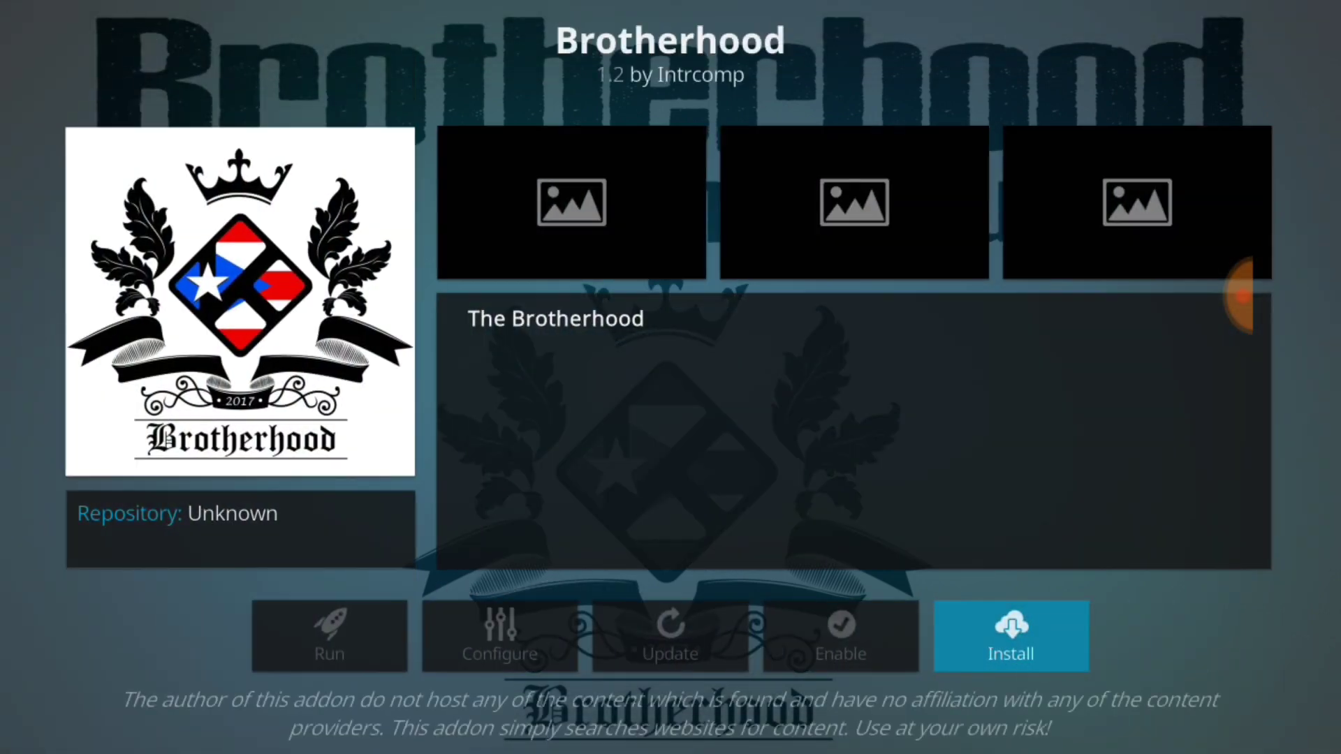
pyautogui.press('Return')
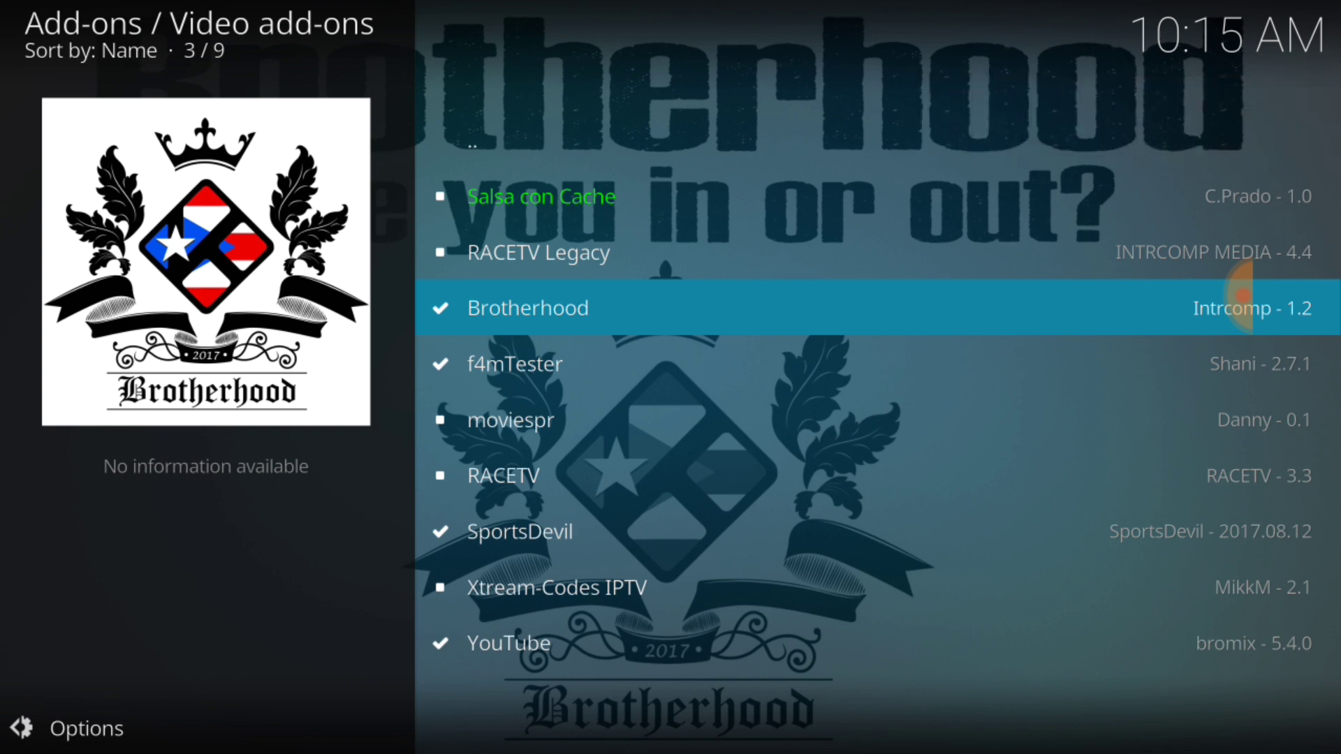
# Leave the INTRCOMP MEDIA repository listings and return to the main Add-ons screen
pyautogui.moveTo(1338, 420); pyautogui.dragTo(1251, 419)
pyautogui.click(1298, 590)
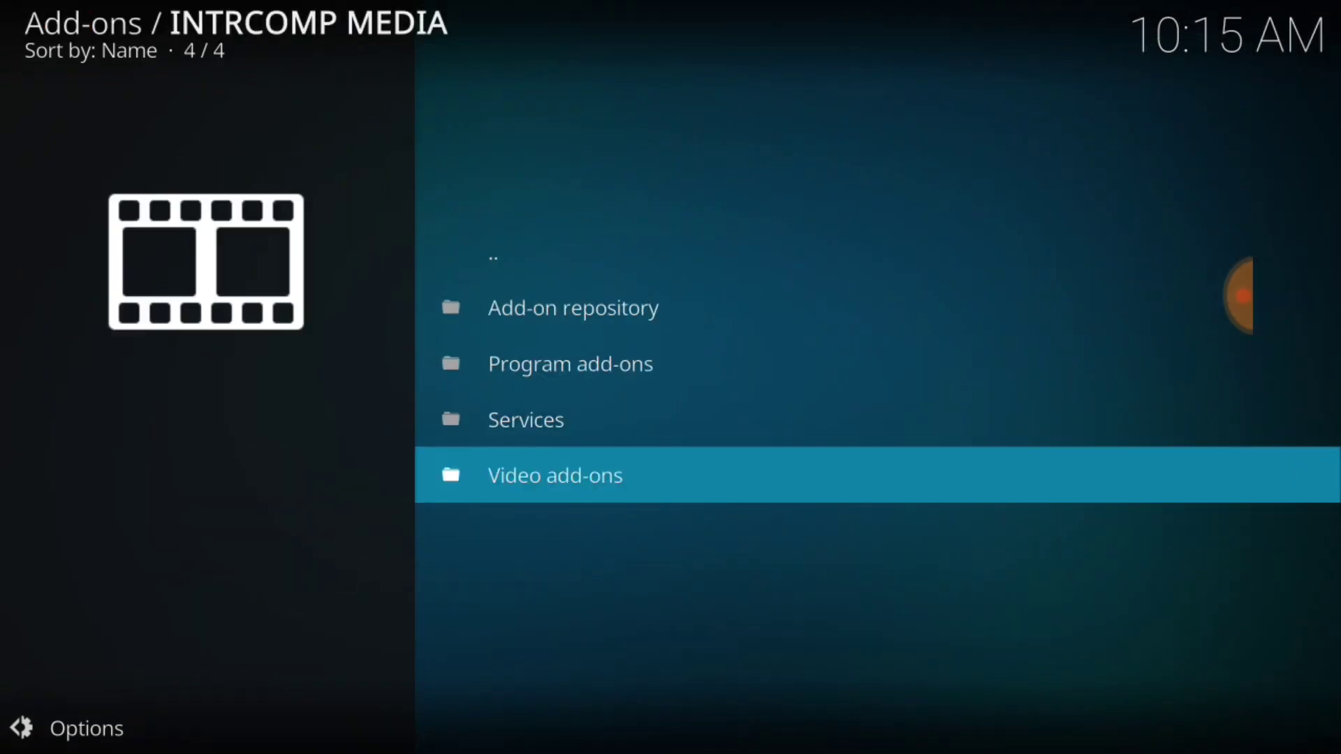
pyautogui.moveTo(1338, 601); pyautogui.dragTo(1198, 627)
pyautogui.click(1297, 591)
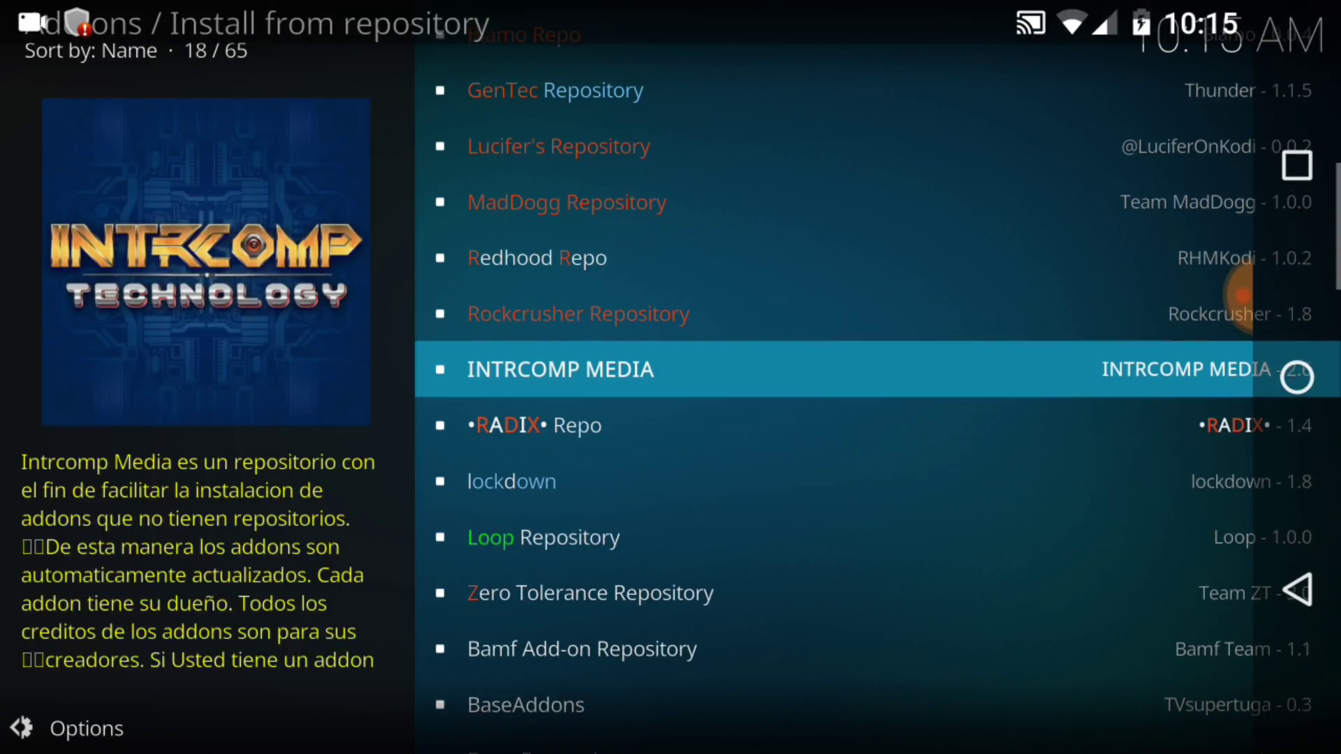
pyautogui.click(1298, 590)
pyautogui.click(1298, 591)
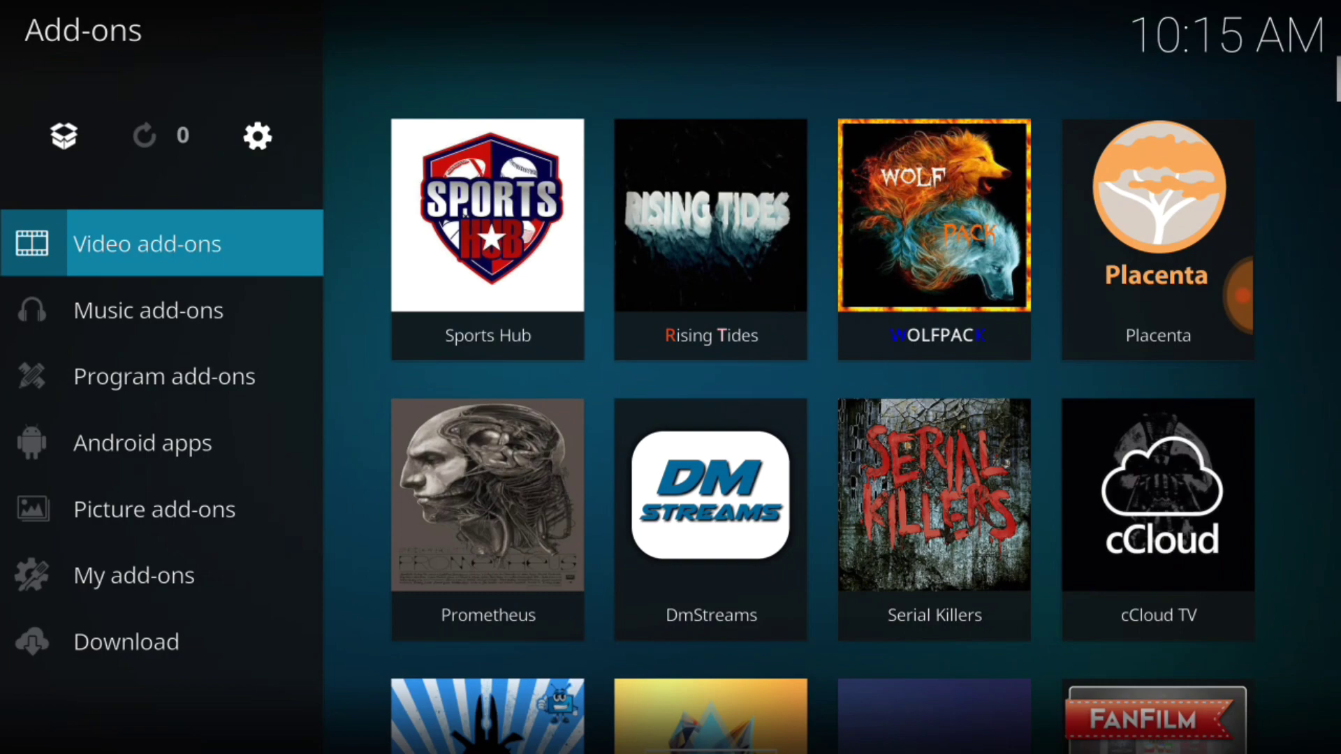
# Open the Brotherhood add-on among the installed video add-ons and go to its Movies - In Theaters category
pyautogui.scroll(-10, 820, 533)
pyautogui.scroll(-5, 1018, 107)
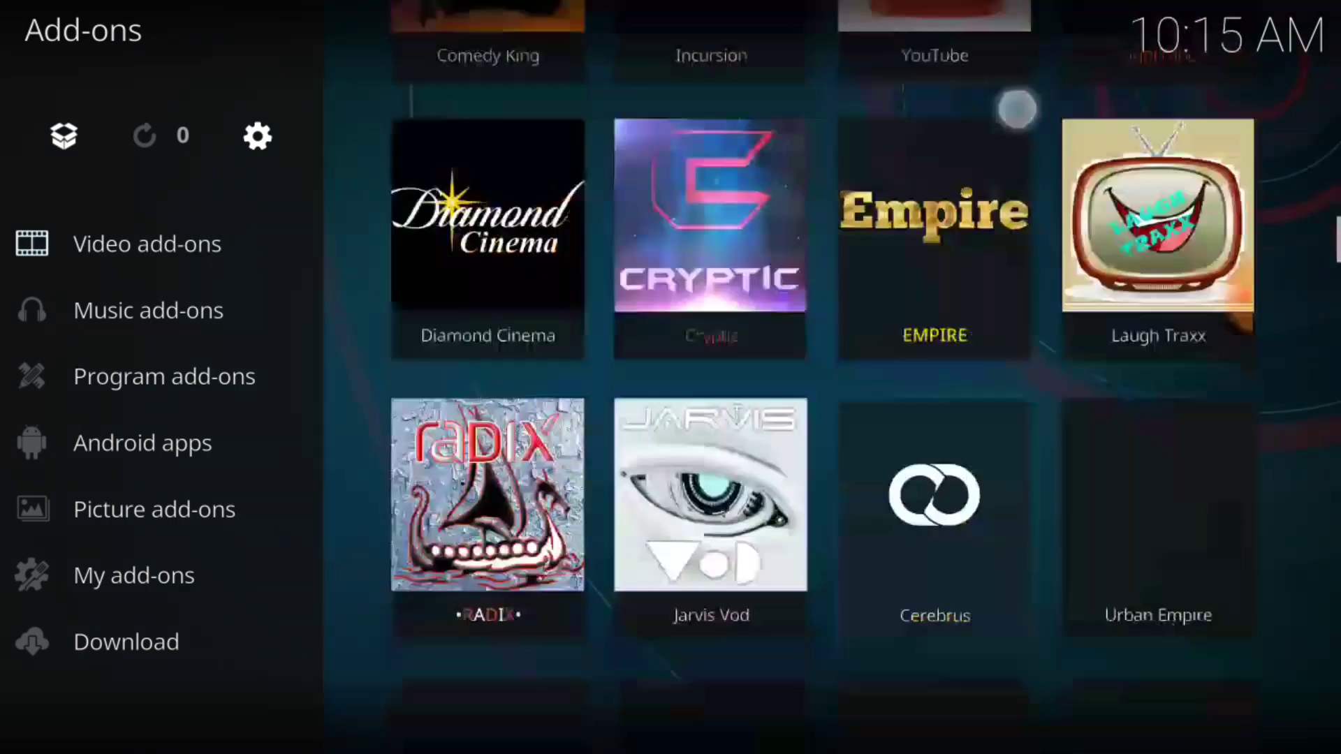
pyautogui.scroll(-15, 815, 552)
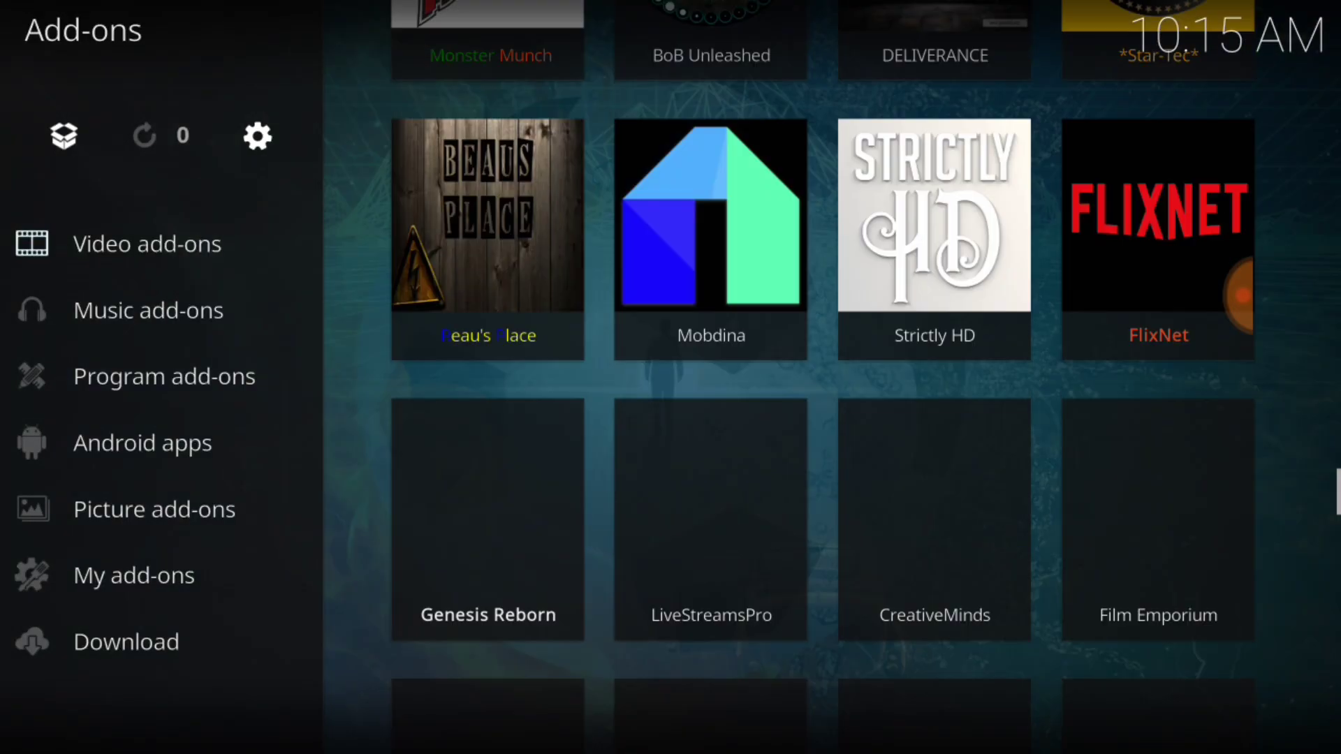
pyautogui.scroll(-5, 815, 552)
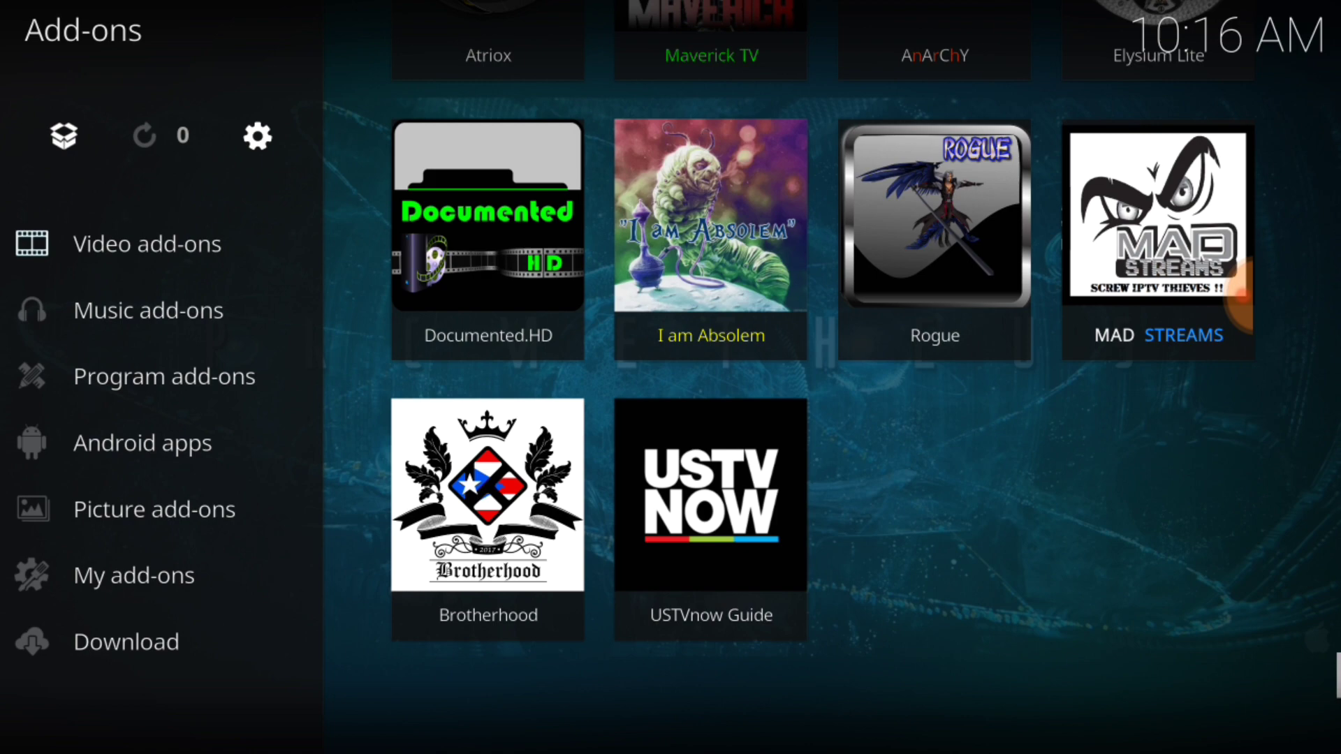
pyautogui.click(488, 494)
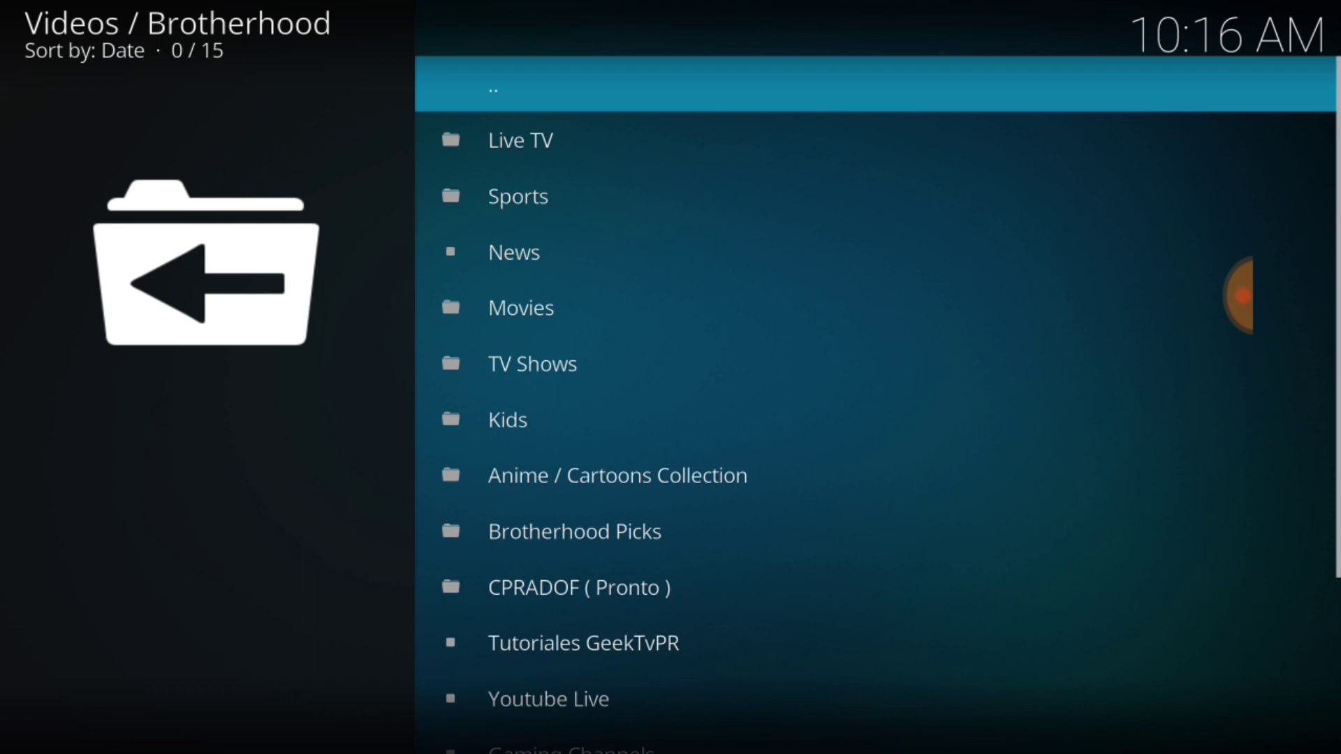
pyautogui.click(547, 284)
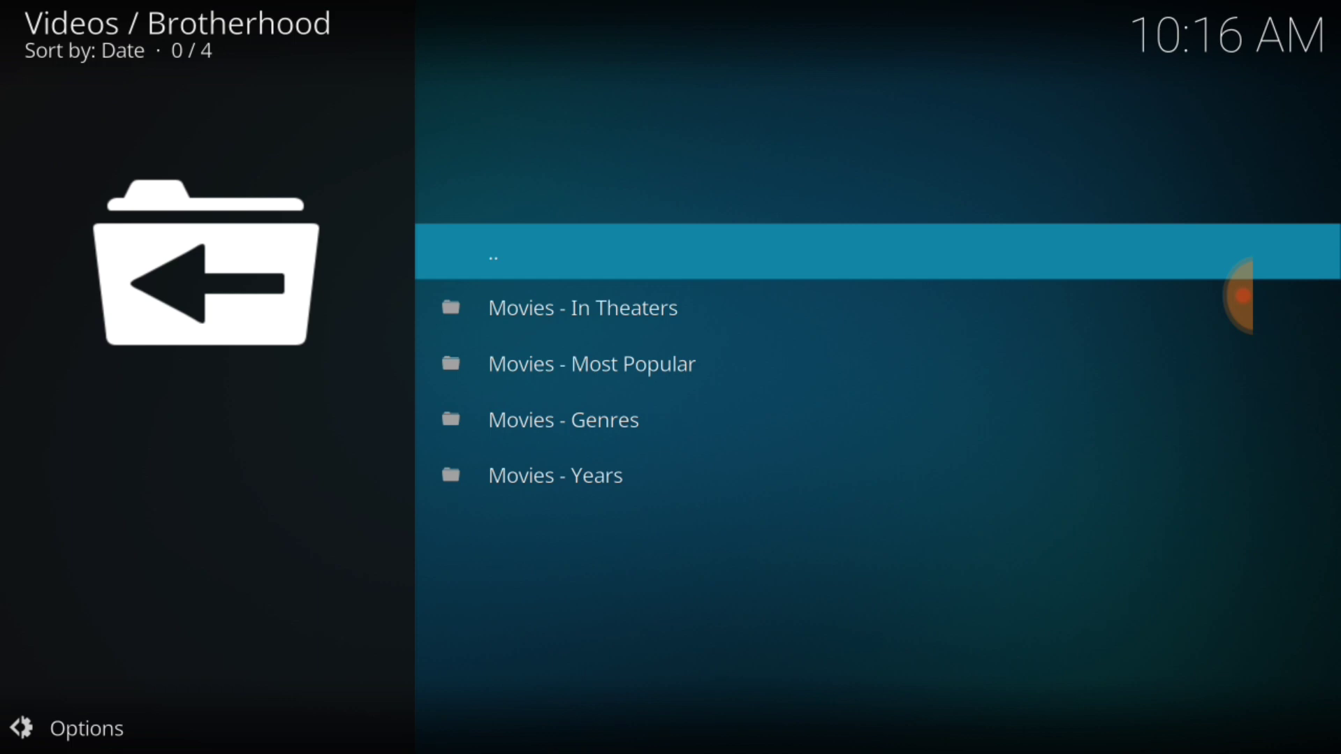
pyautogui.click(619, 302)
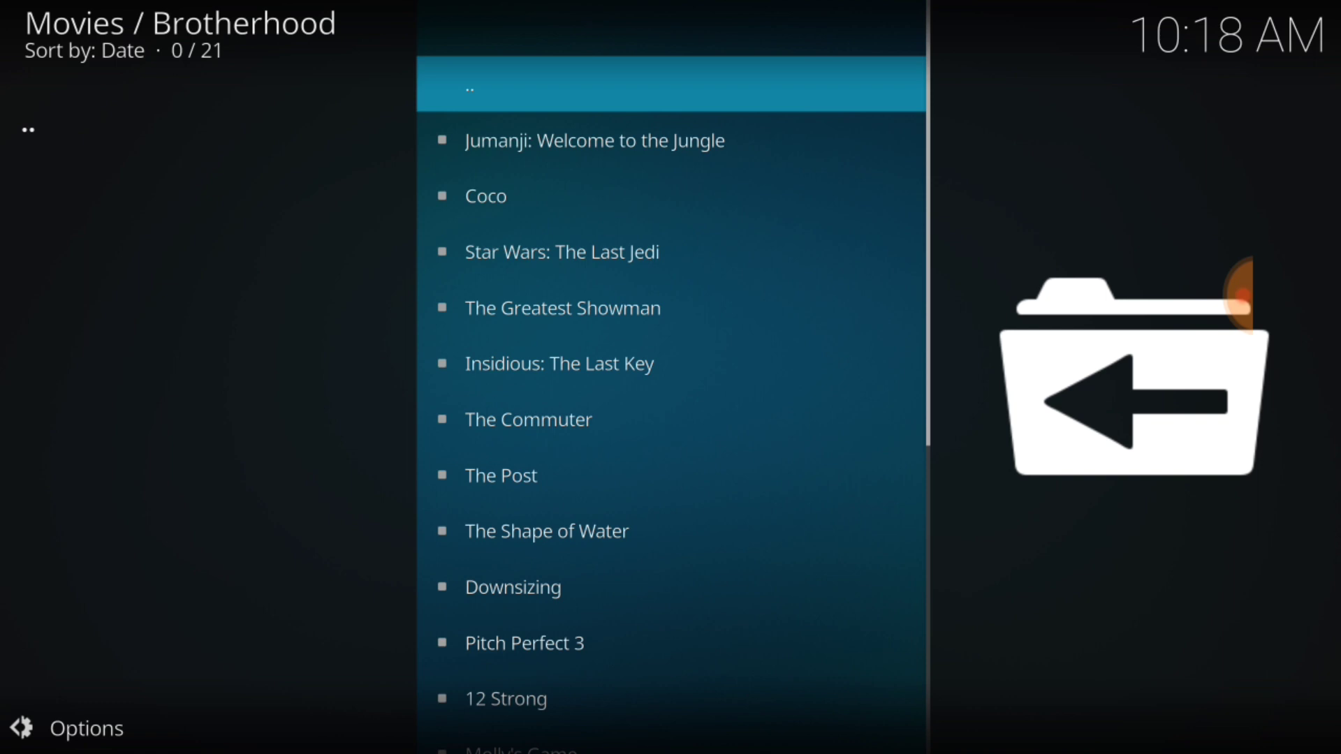
# Change the view type of the In Theaters movie list to Shift
pyautogui.press('Left')
pyautogui.press('Return')
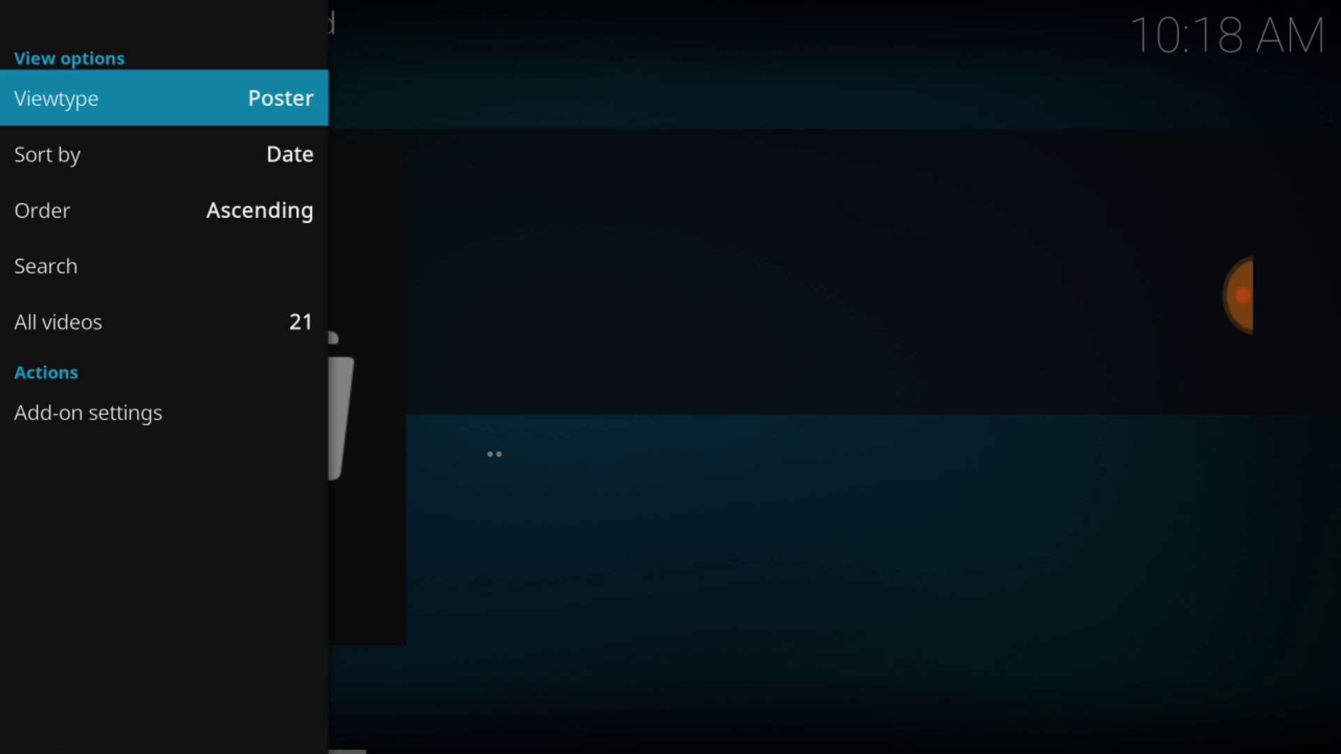
pyautogui.click(260, 96)
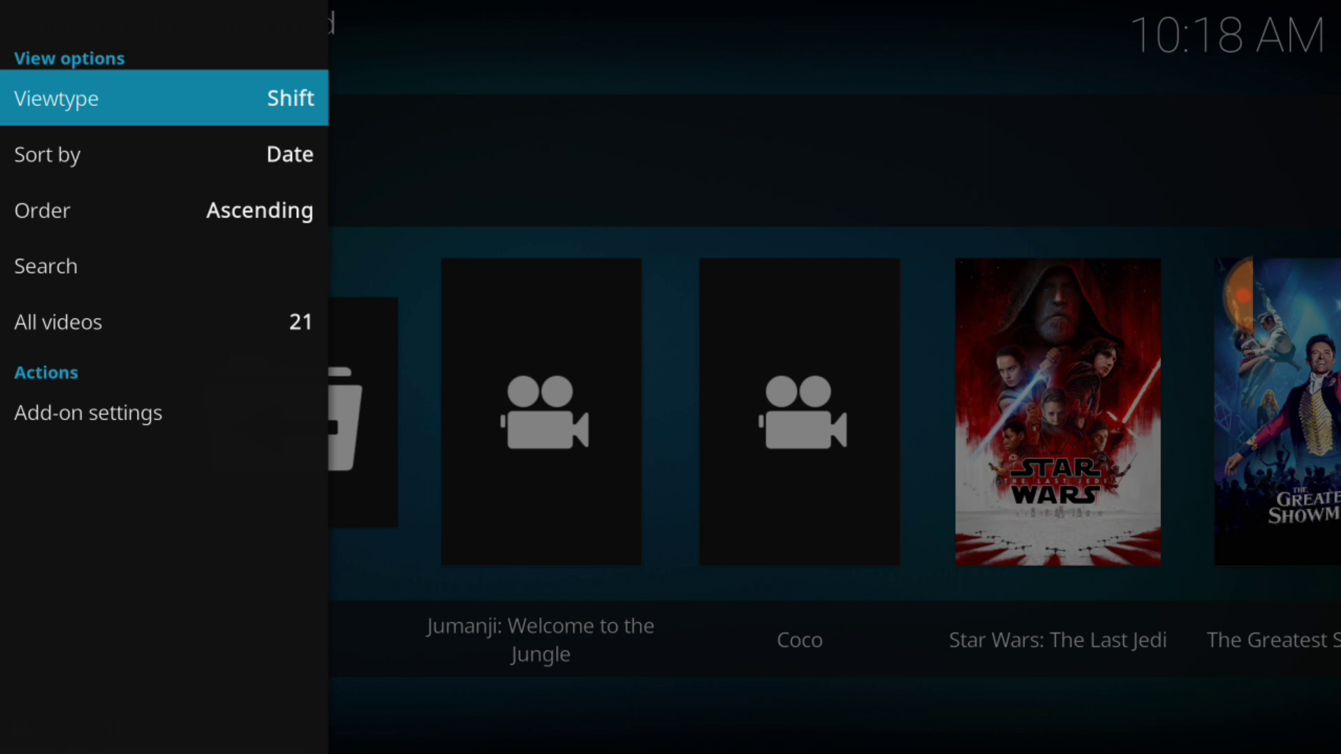
pyautogui.click(719, 120)
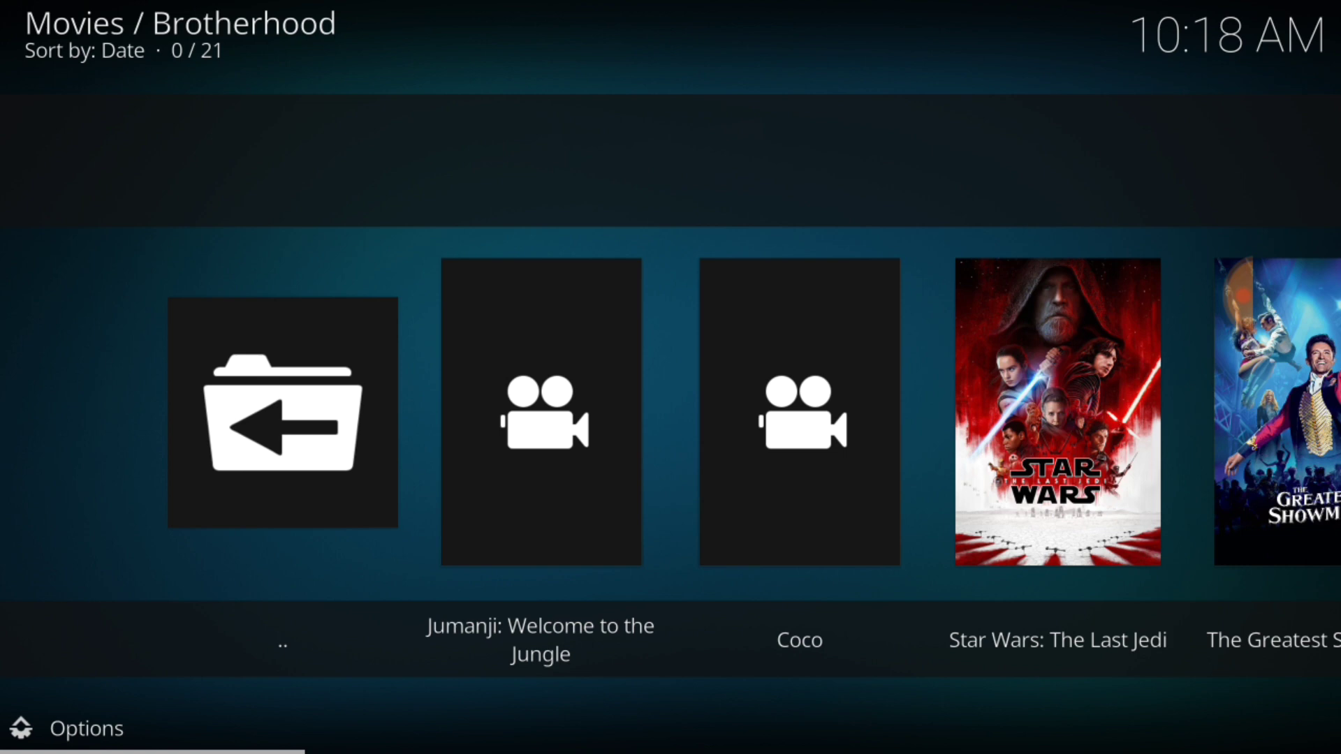
# Browse the In Theaters movie posters and descriptions as far as Insidious: The Last Key
pyautogui.press('Right')
pyautogui.press('Right')
pyautogui.press('Right')
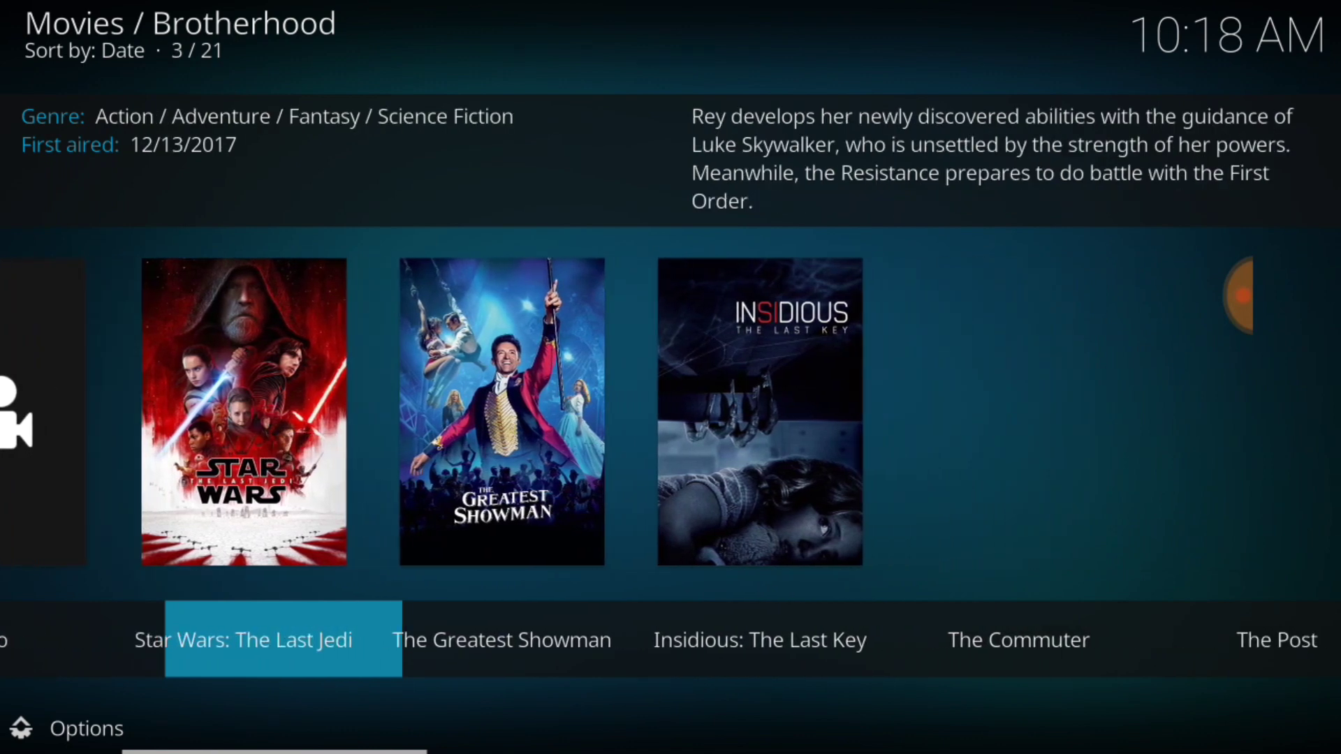
pyautogui.press('Right')
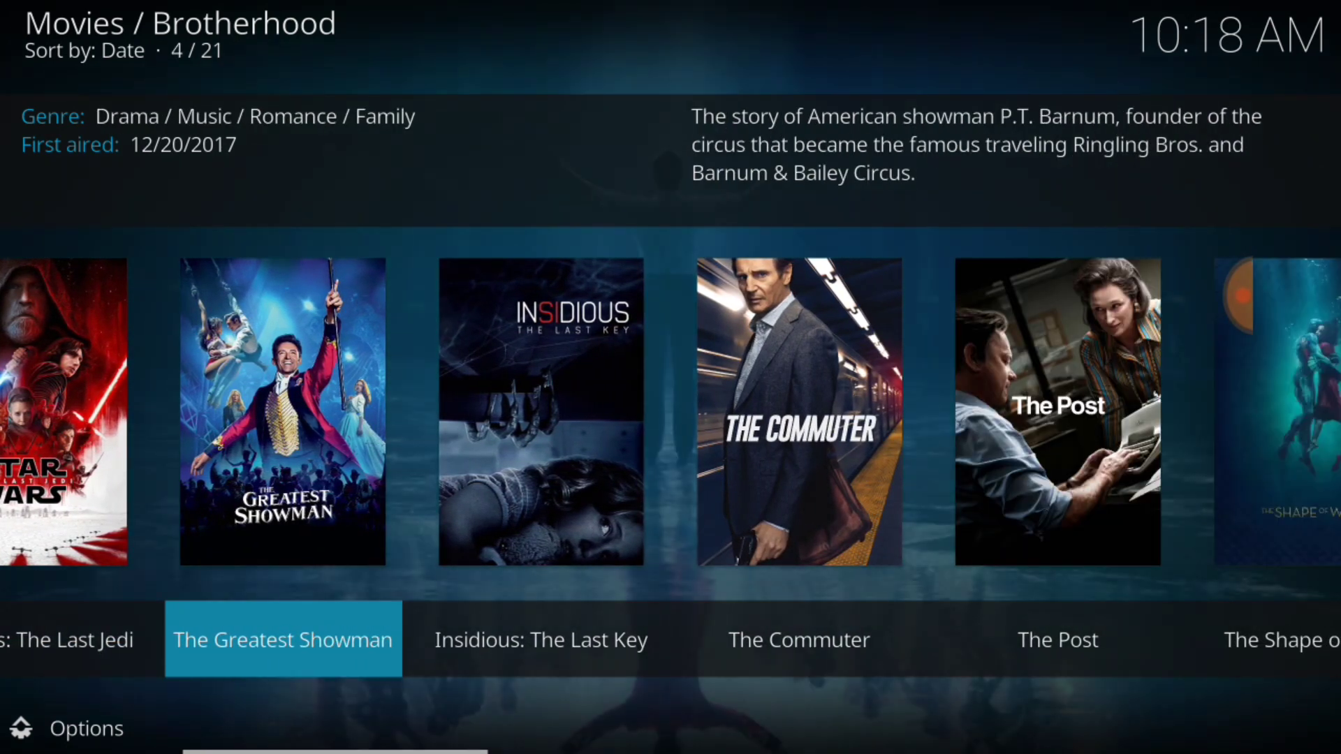
pyautogui.press('Right')
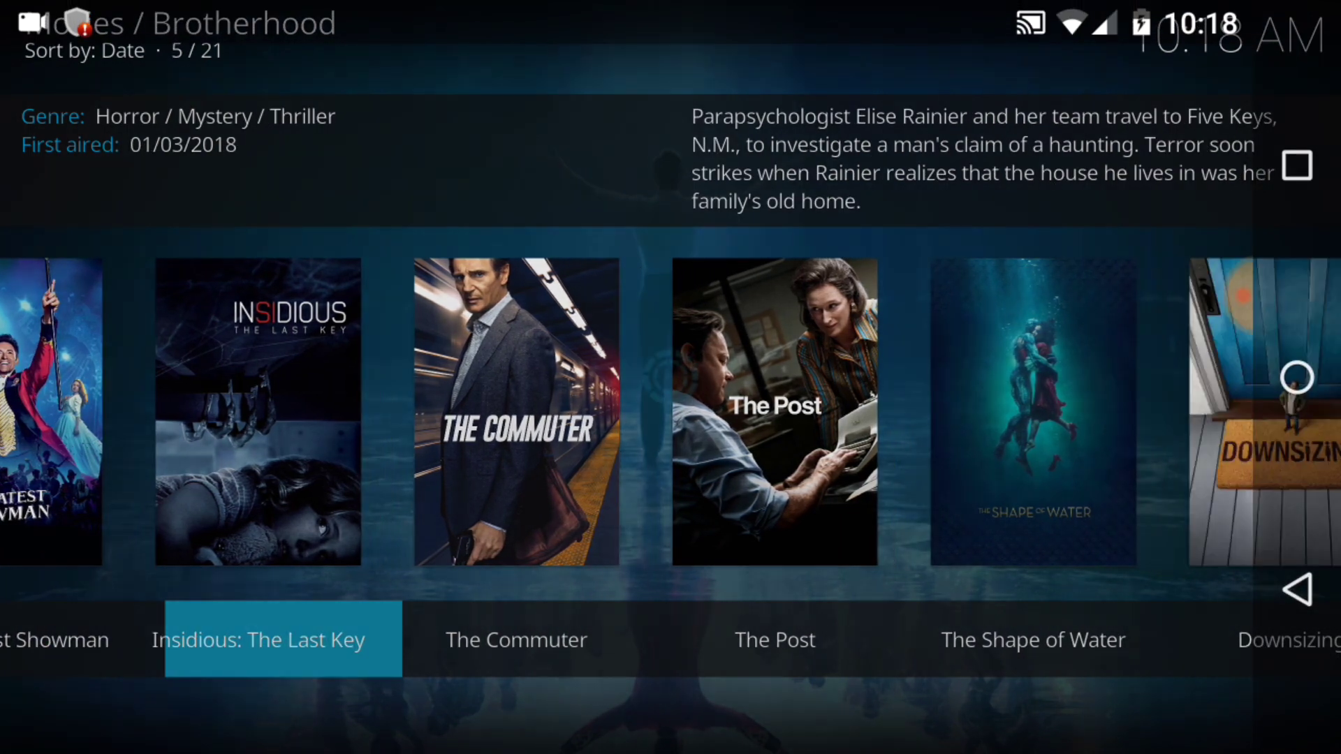
# Leave the Brotherhood movie categories and return to the overview of installed video add-ons
pyautogui.press('Return')
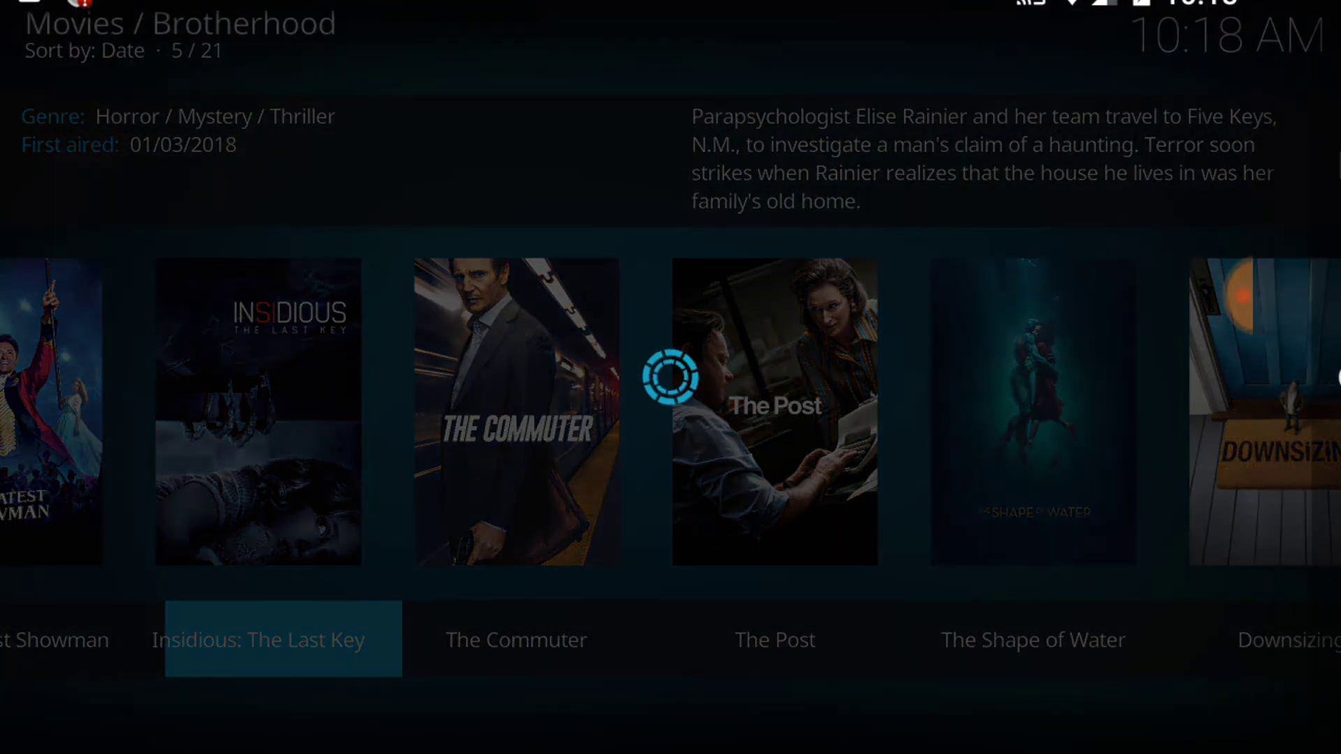
pyautogui.click(1207, 577)
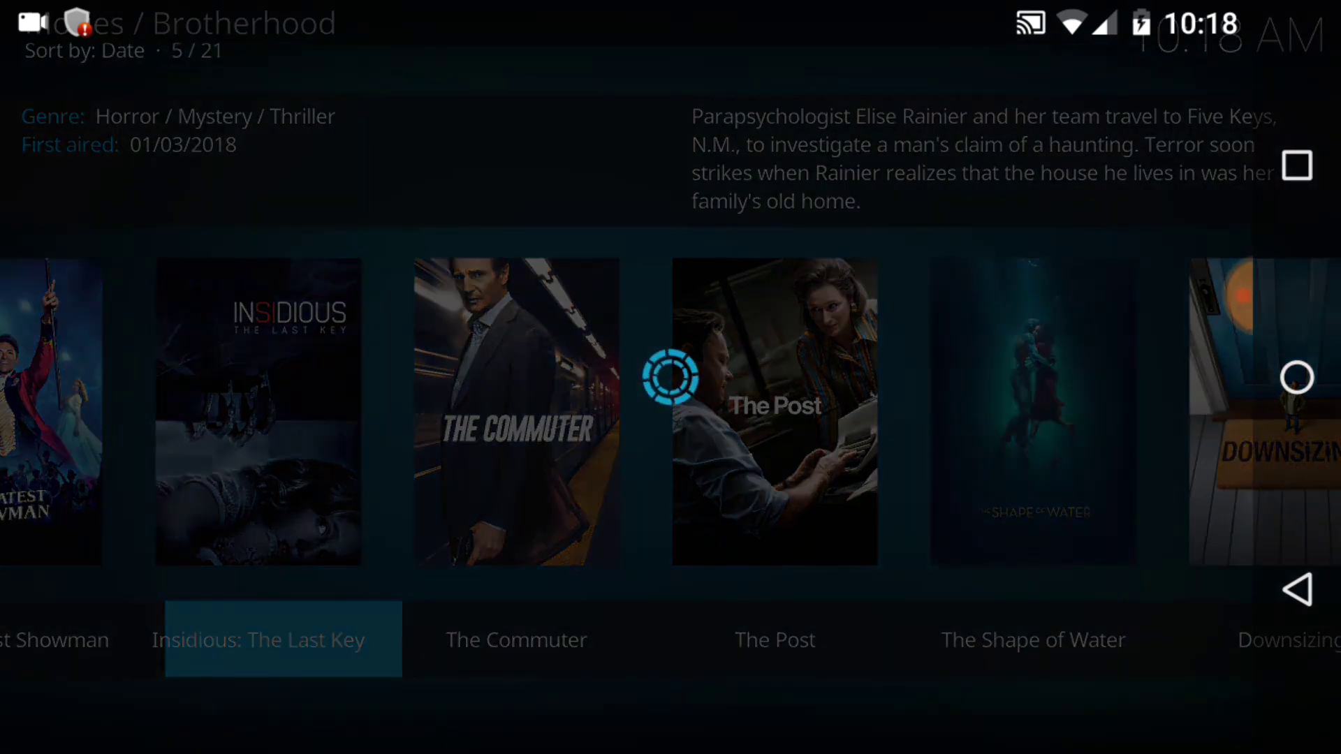
pyautogui.click(1297, 590)
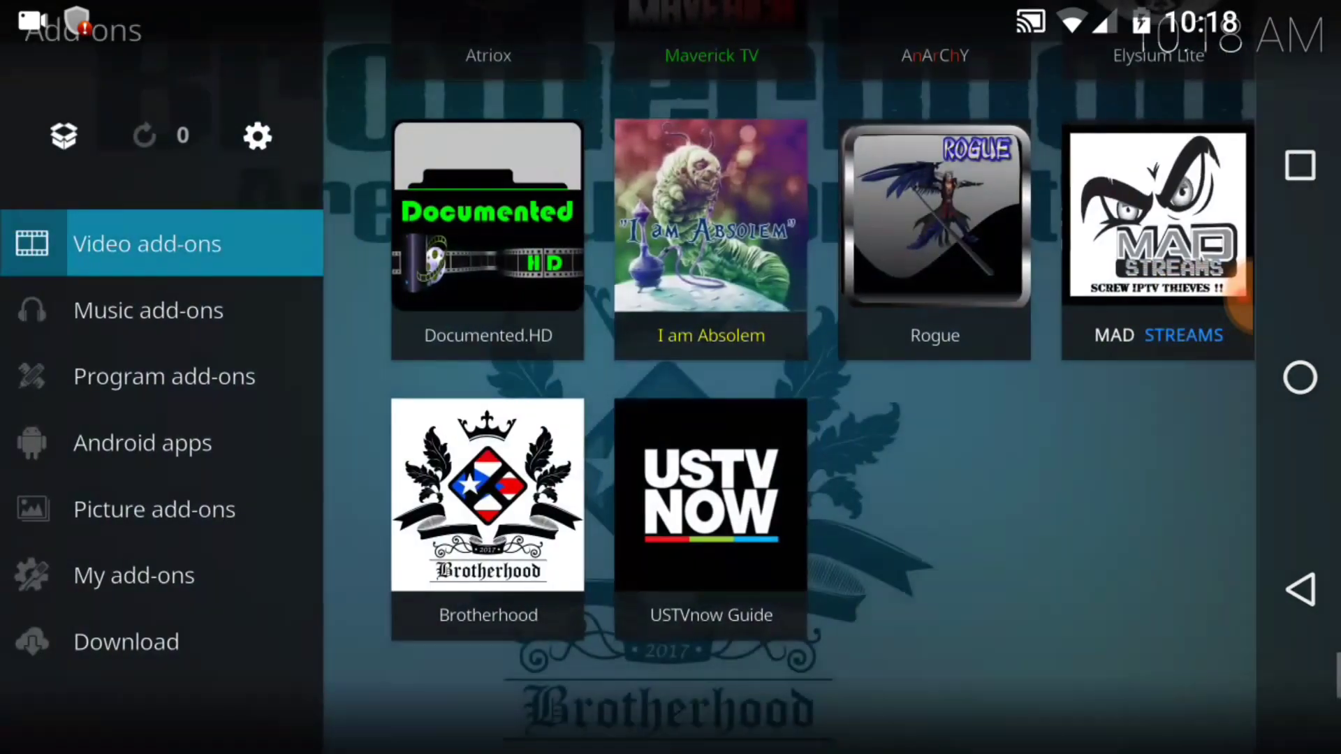